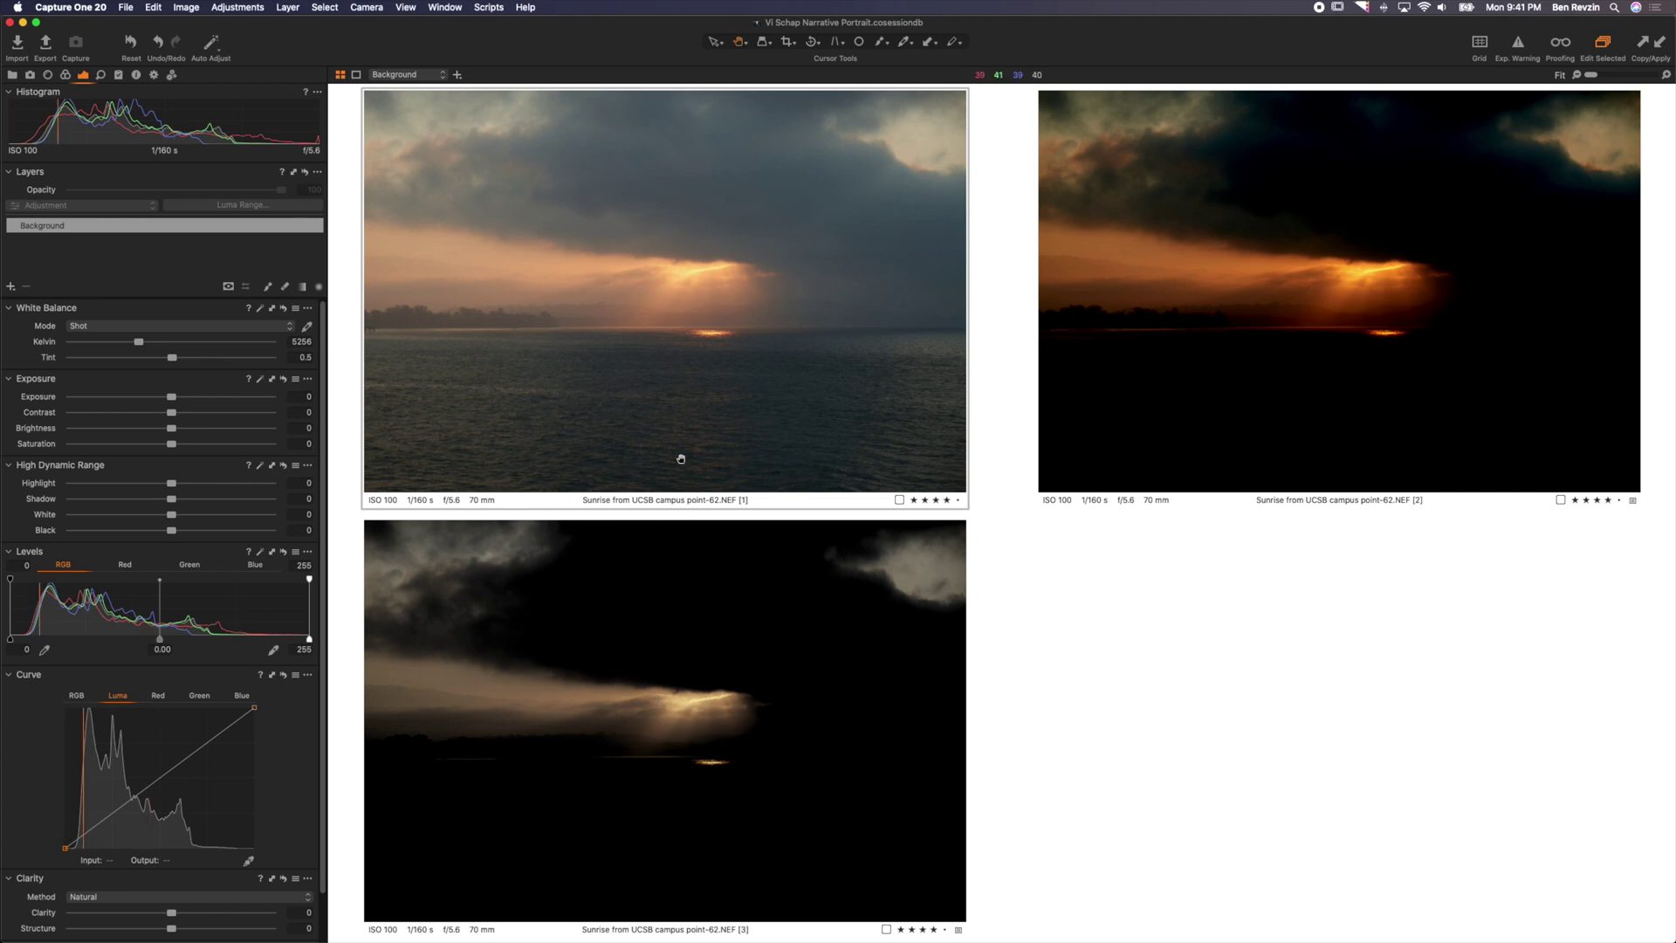
# Show the Browser panel with the session's 7 photos beside the three sunrise variants
pyautogui.press('super+shift+b')
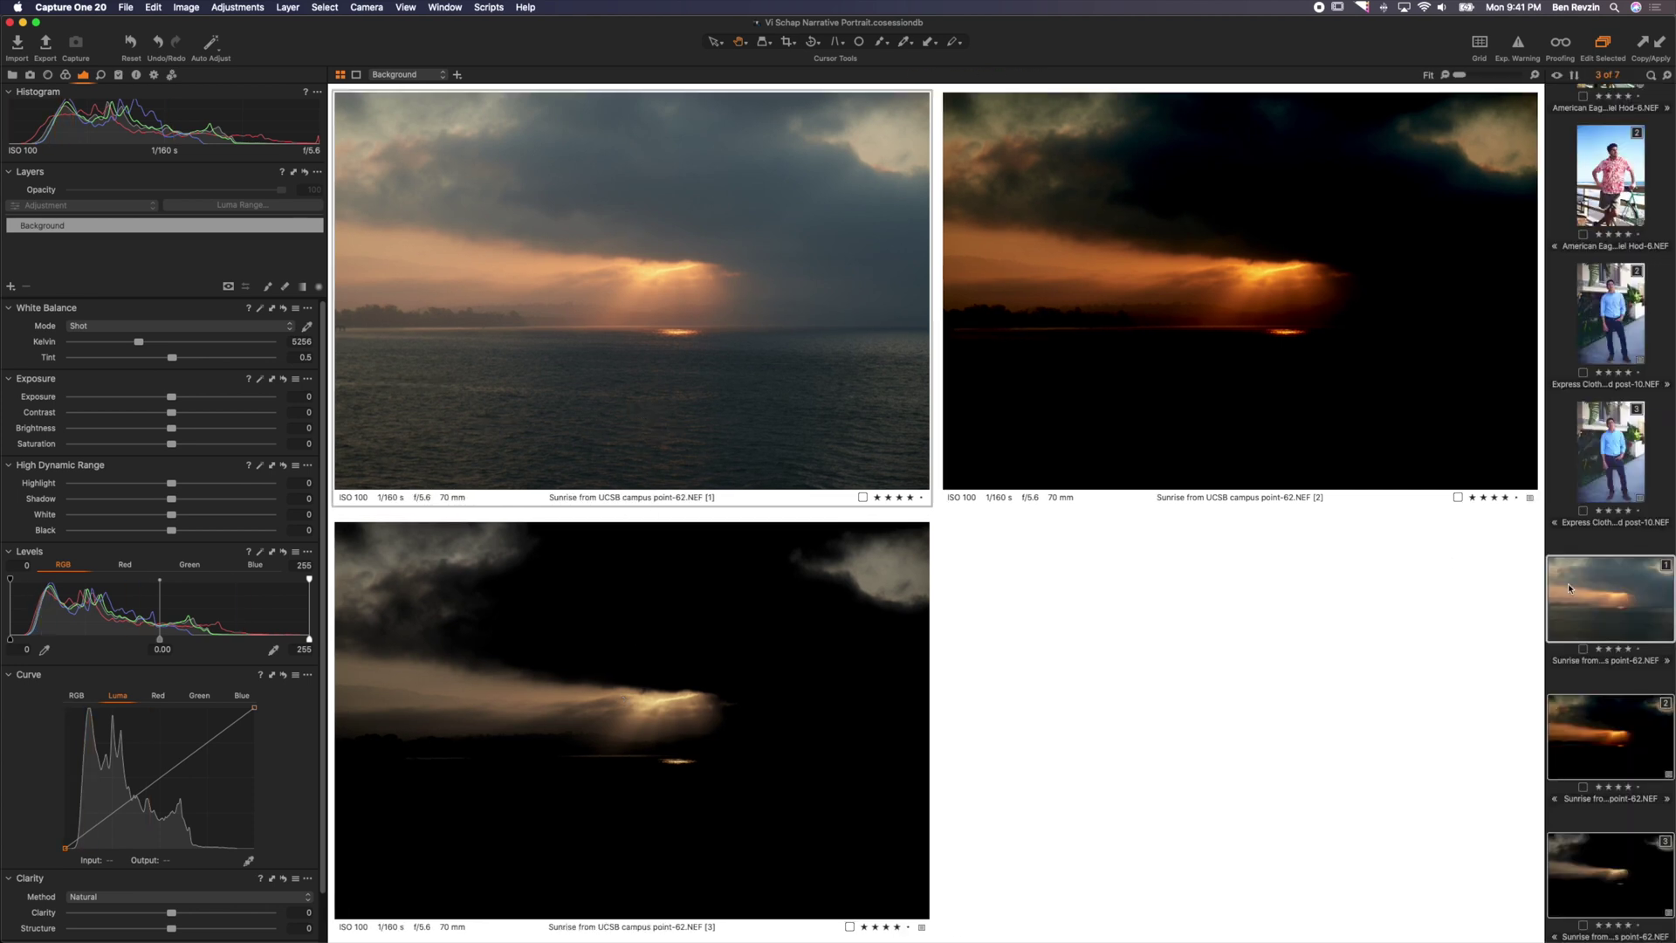
# Darken sunrise variant 1 by pulling down an RGB curve midpoint, then reset its adjustments
pyautogui.click(1632, 690)
pyautogui.click(1616, 621)
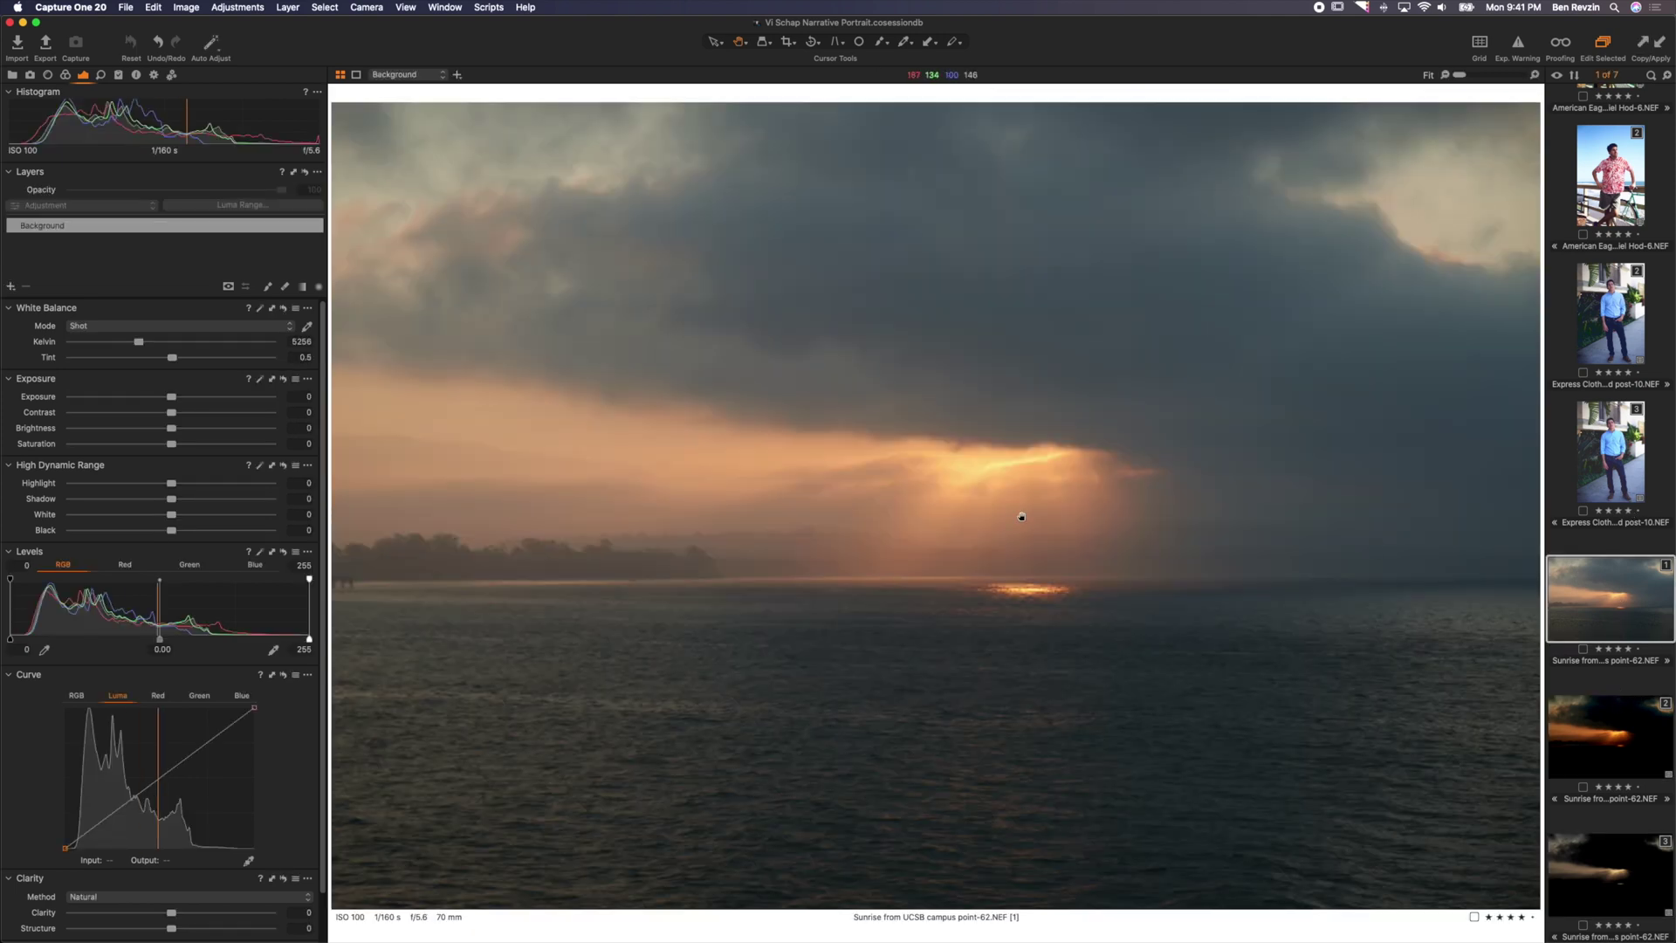
pyautogui.click(83, 699)
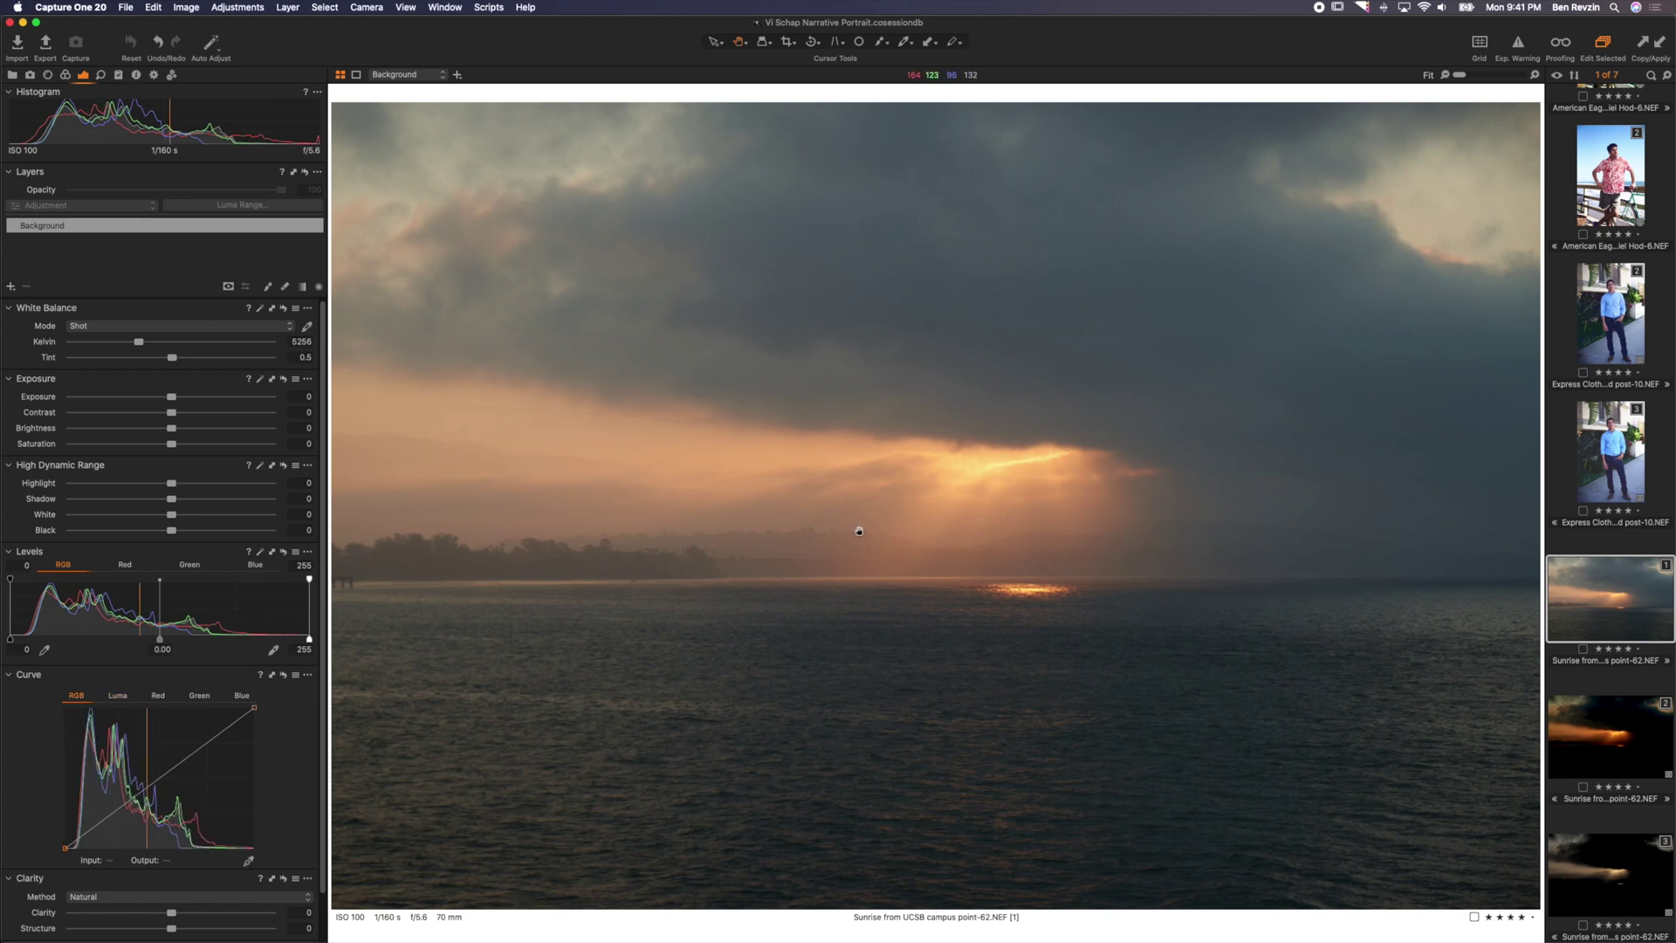
pyautogui.click(159, 781)
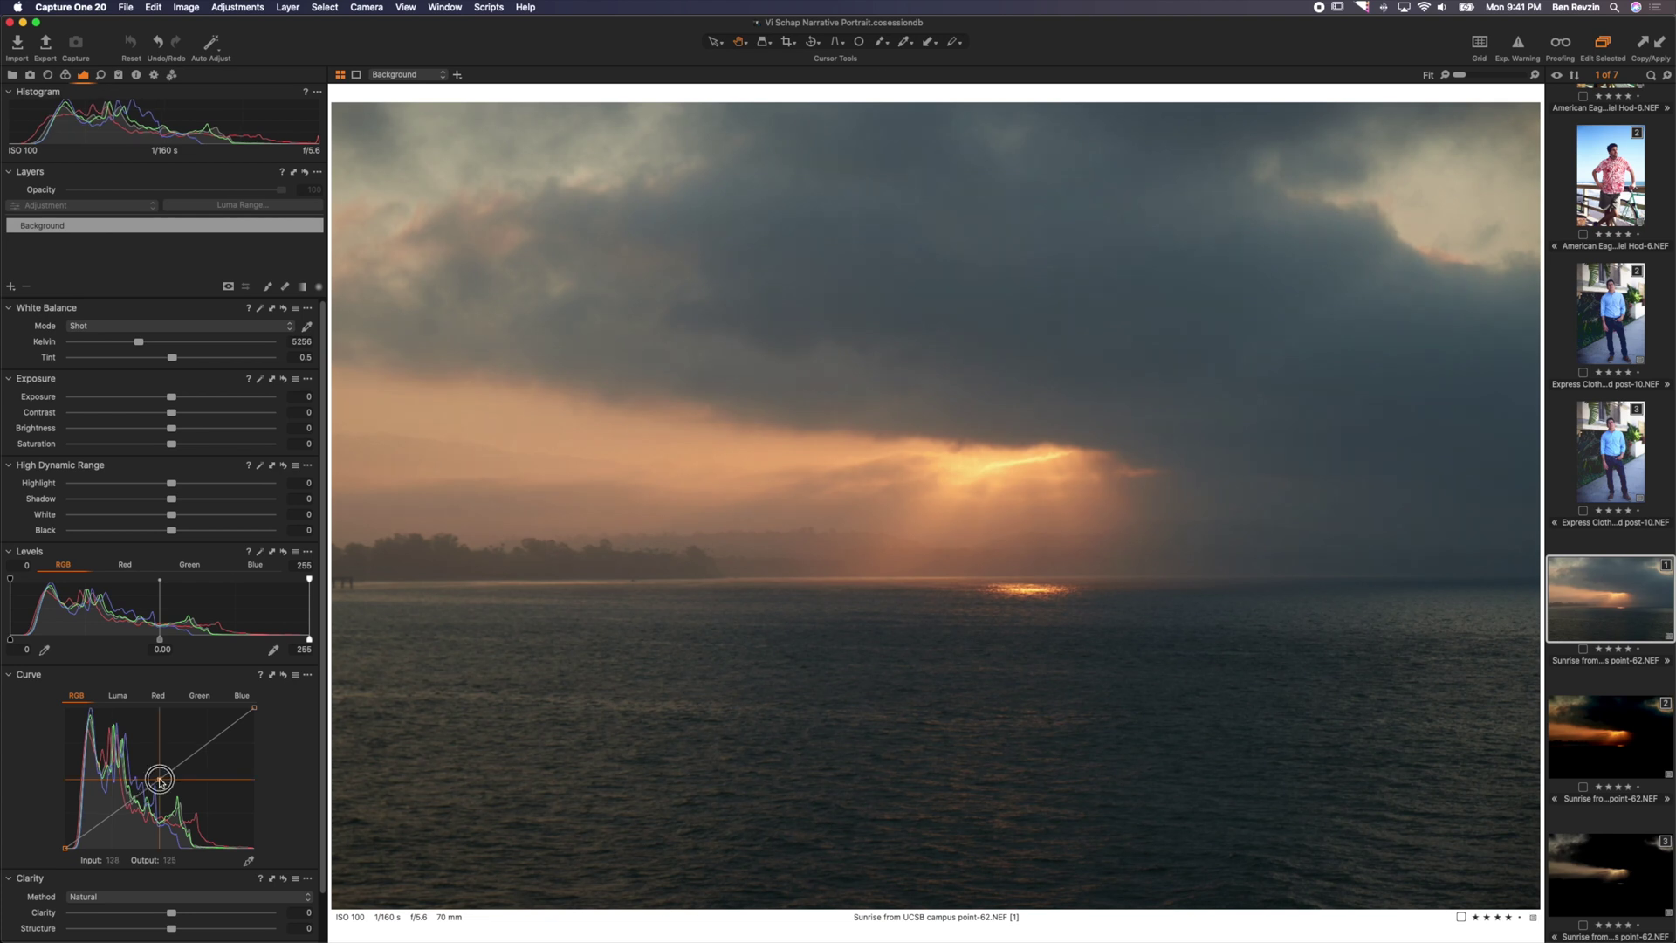
pyautogui.moveTo(159, 779); pyautogui.dragTo(160, 814)
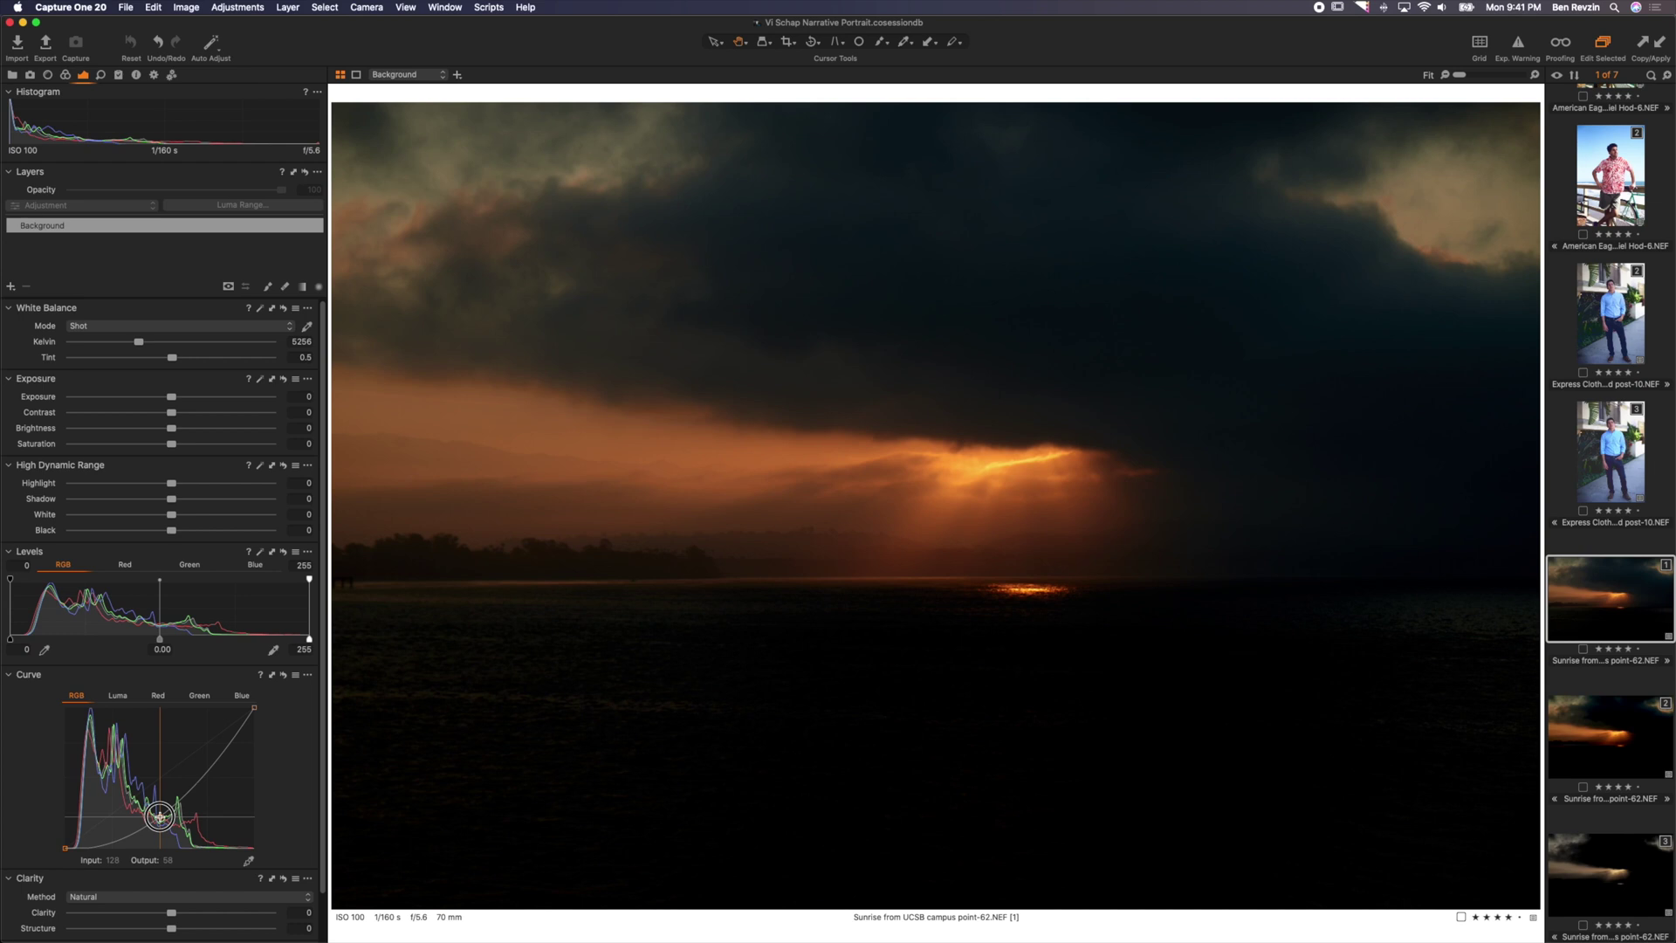
pyautogui.moveTo(160, 816)
pyautogui.mouseDown()
pyautogui.moveTo(156, 770)
pyautogui.moveTo(158, 814)
pyautogui.mouseUp()
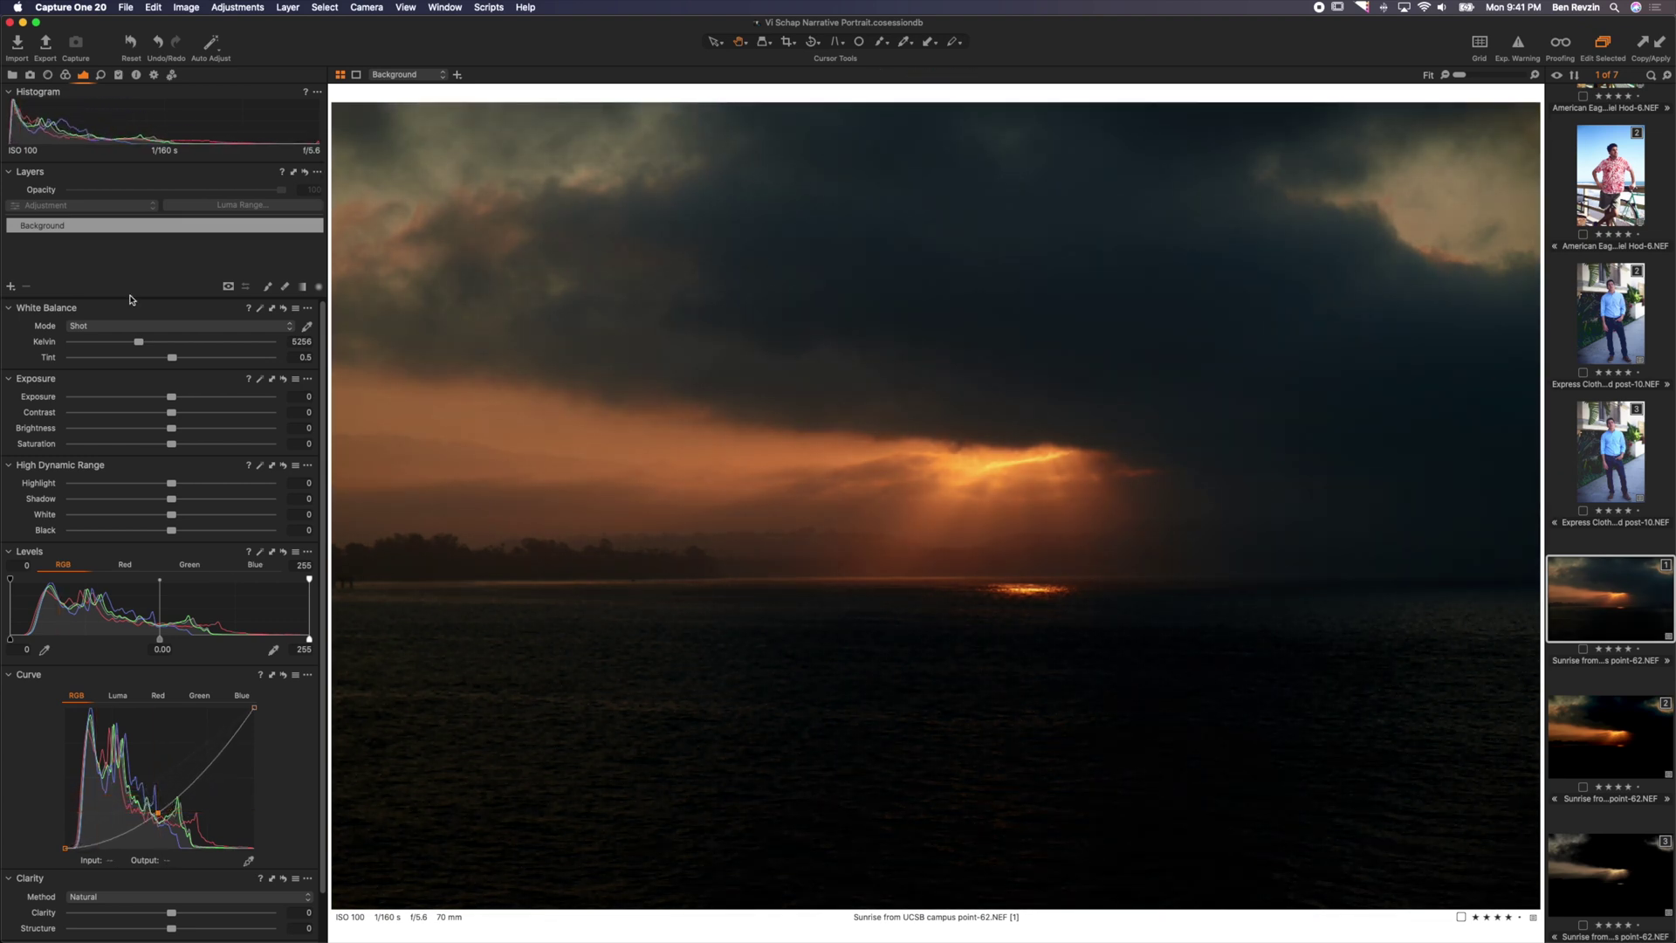
pyautogui.click(136, 49)
# Darken sunrise variant 1 with a Luma midpoint near Input 132 / Output 79, then view variant 2
pyautogui.click(119, 695)
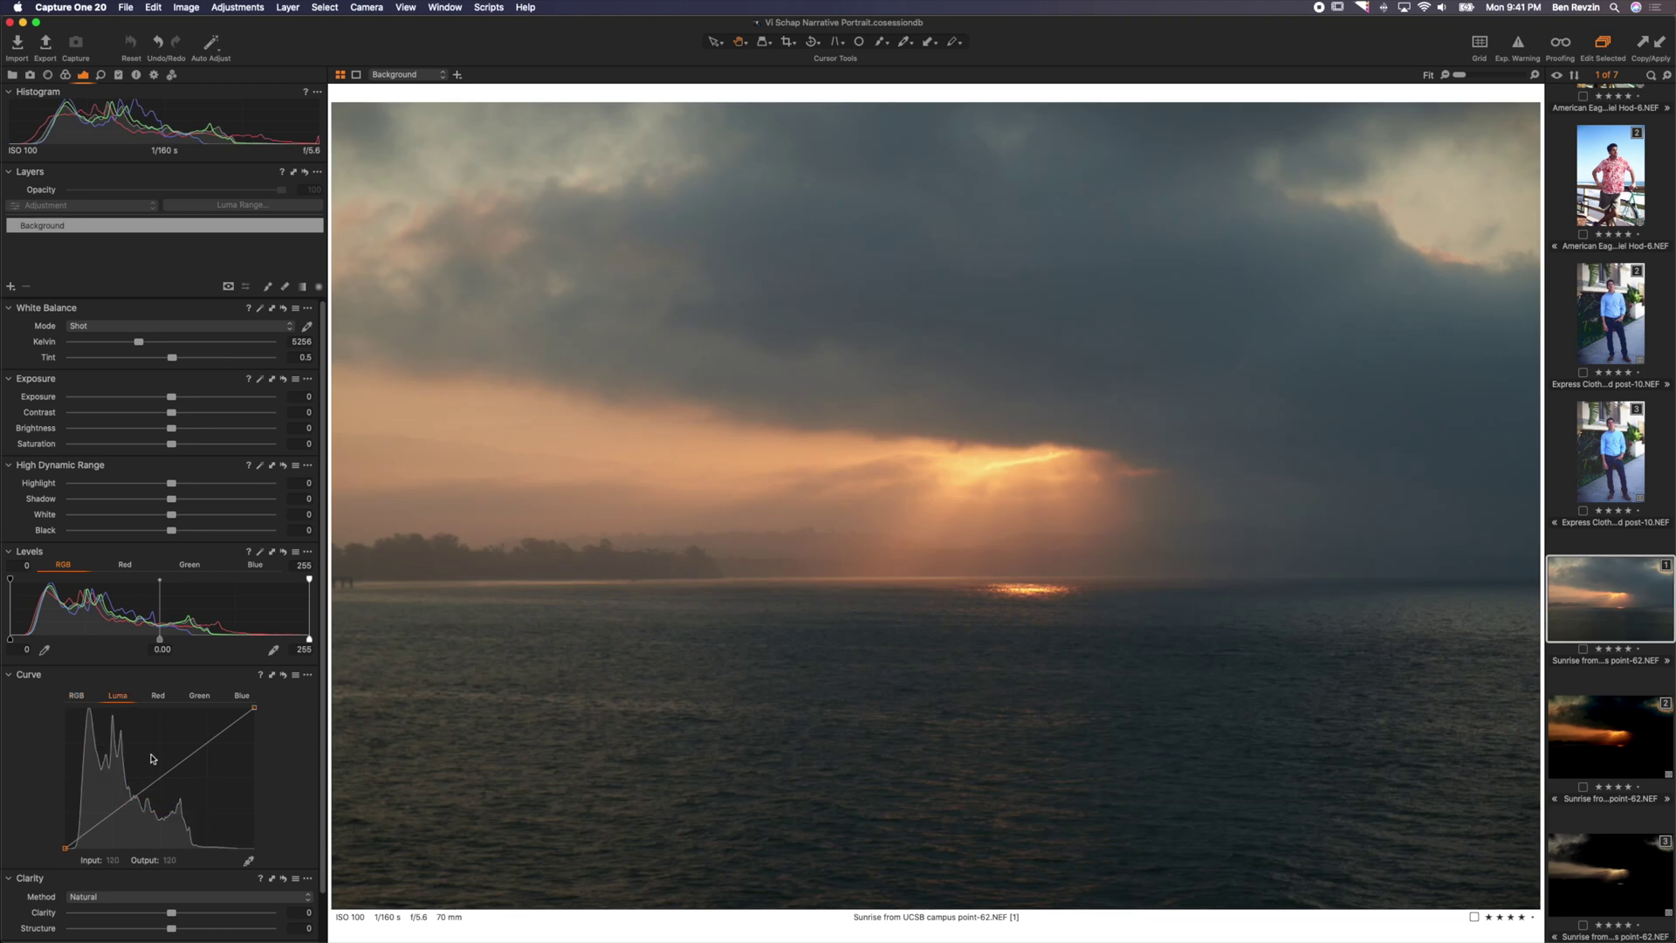
pyautogui.moveTo(160, 783)
pyautogui.mouseDown()
pyautogui.moveTo(163, 810)
pyautogui.moveTo(156, 757)
pyautogui.moveTo(163, 806)
pyautogui.mouseUp()
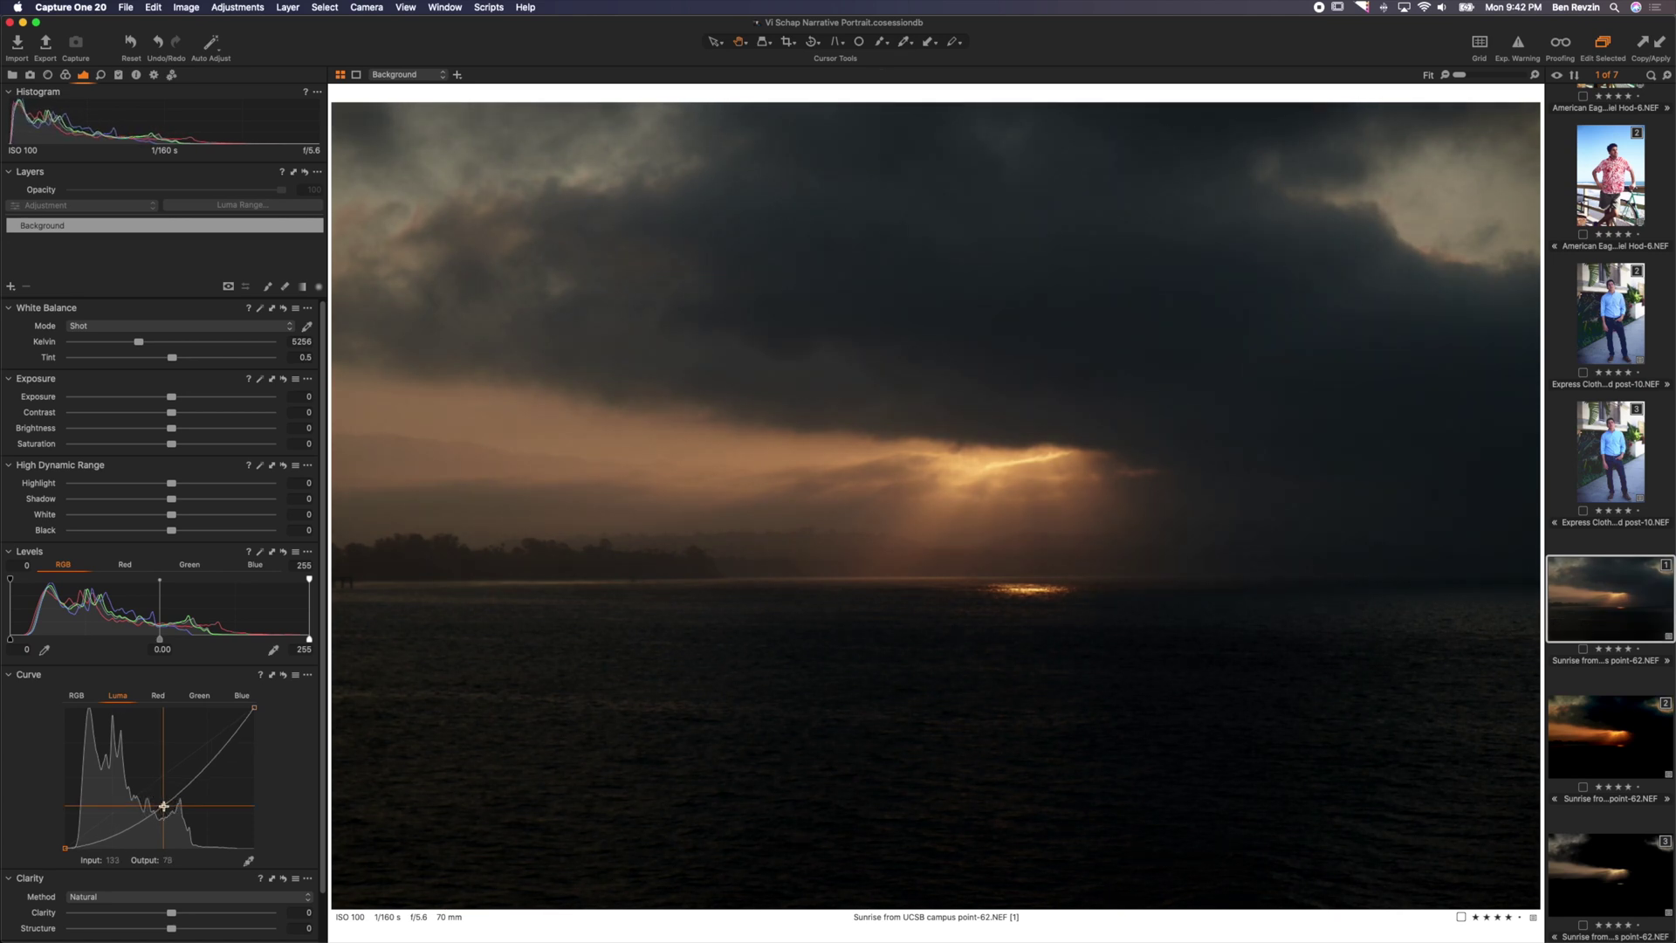
pyautogui.click(1618, 723)
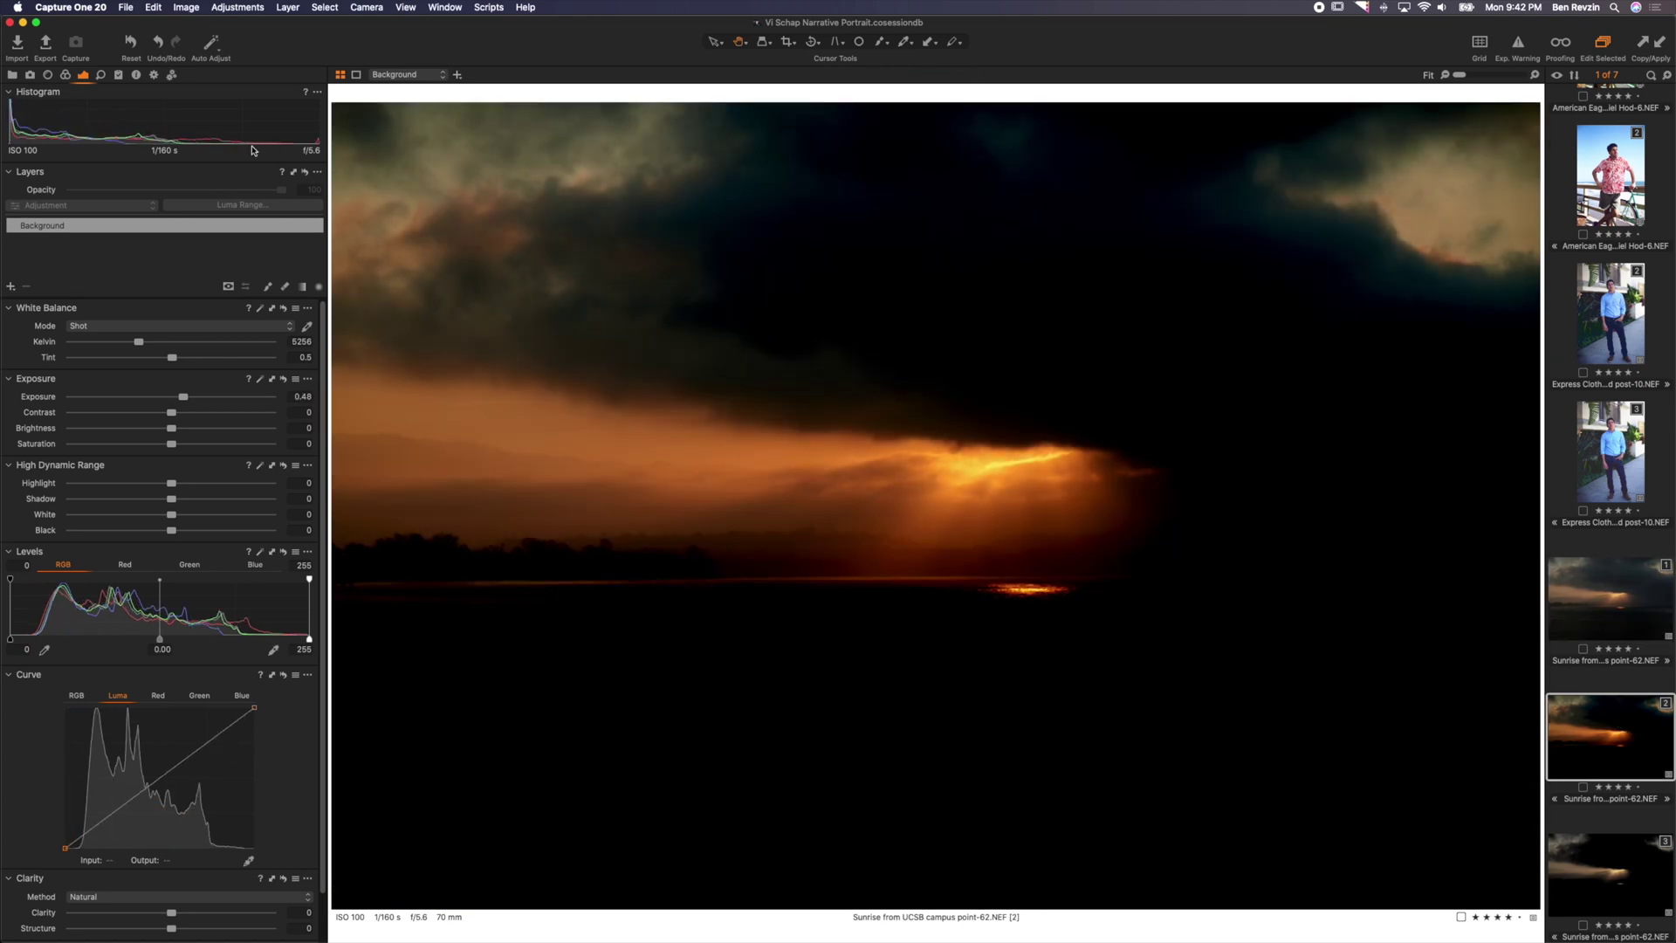
# Reset sunrise variant 2 and darken it by pulling down an RGB curve midpoint
pyautogui.click(130, 42)
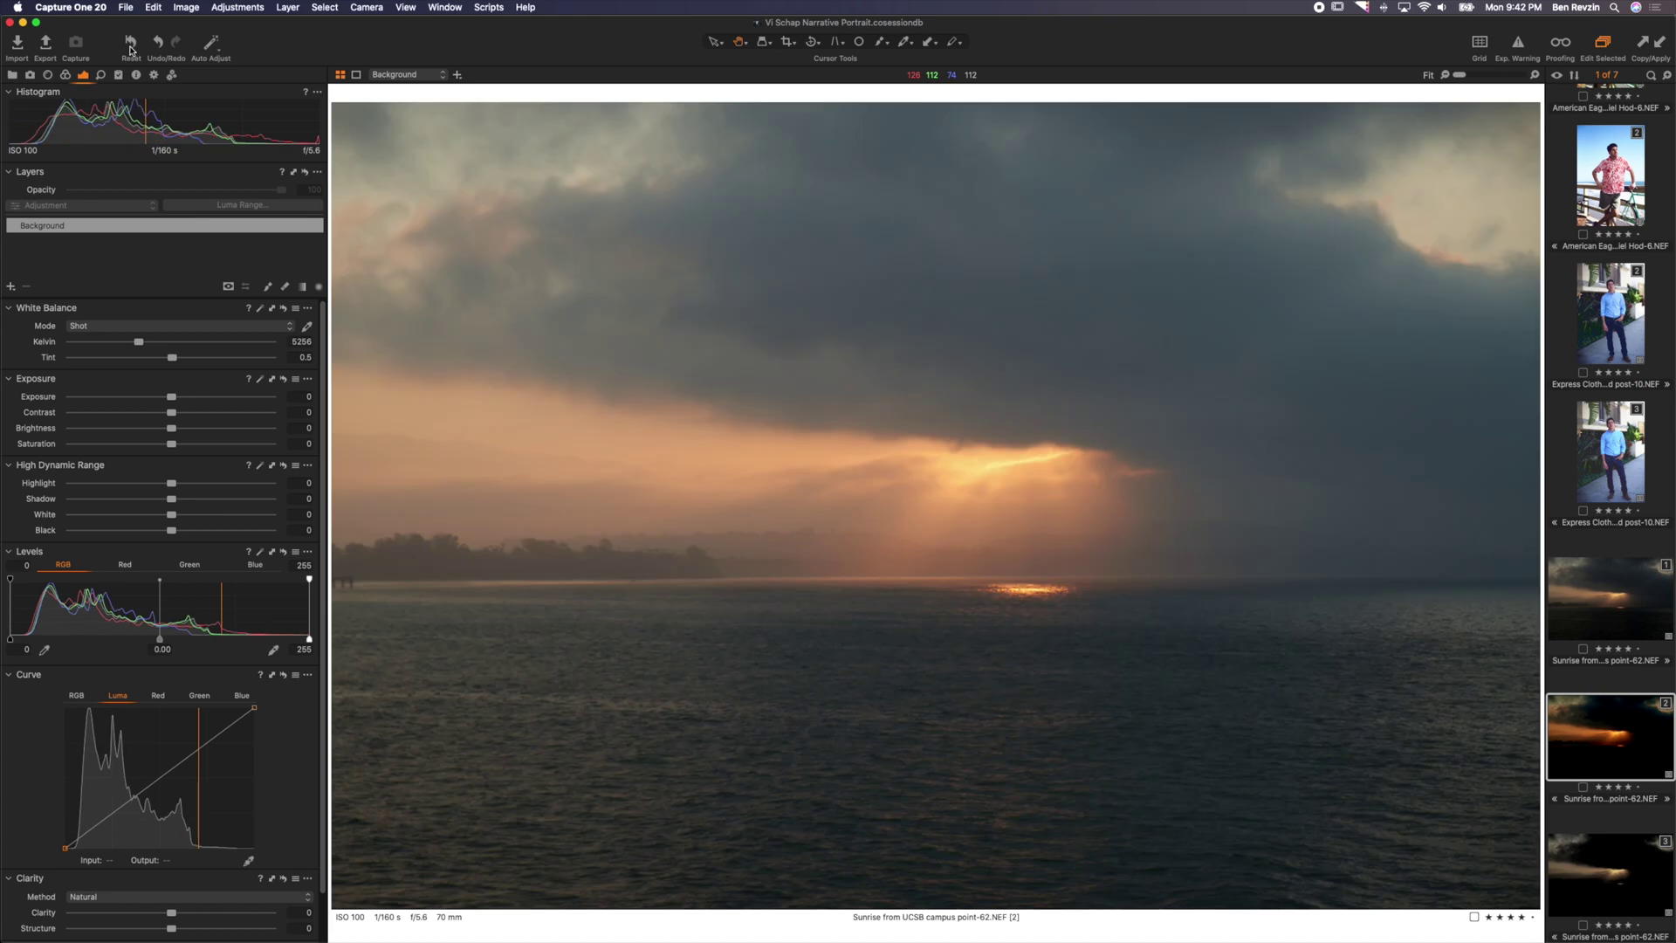
pyautogui.click(77, 696)
pyautogui.moveTo(160, 776); pyautogui.dragTo(163, 809)
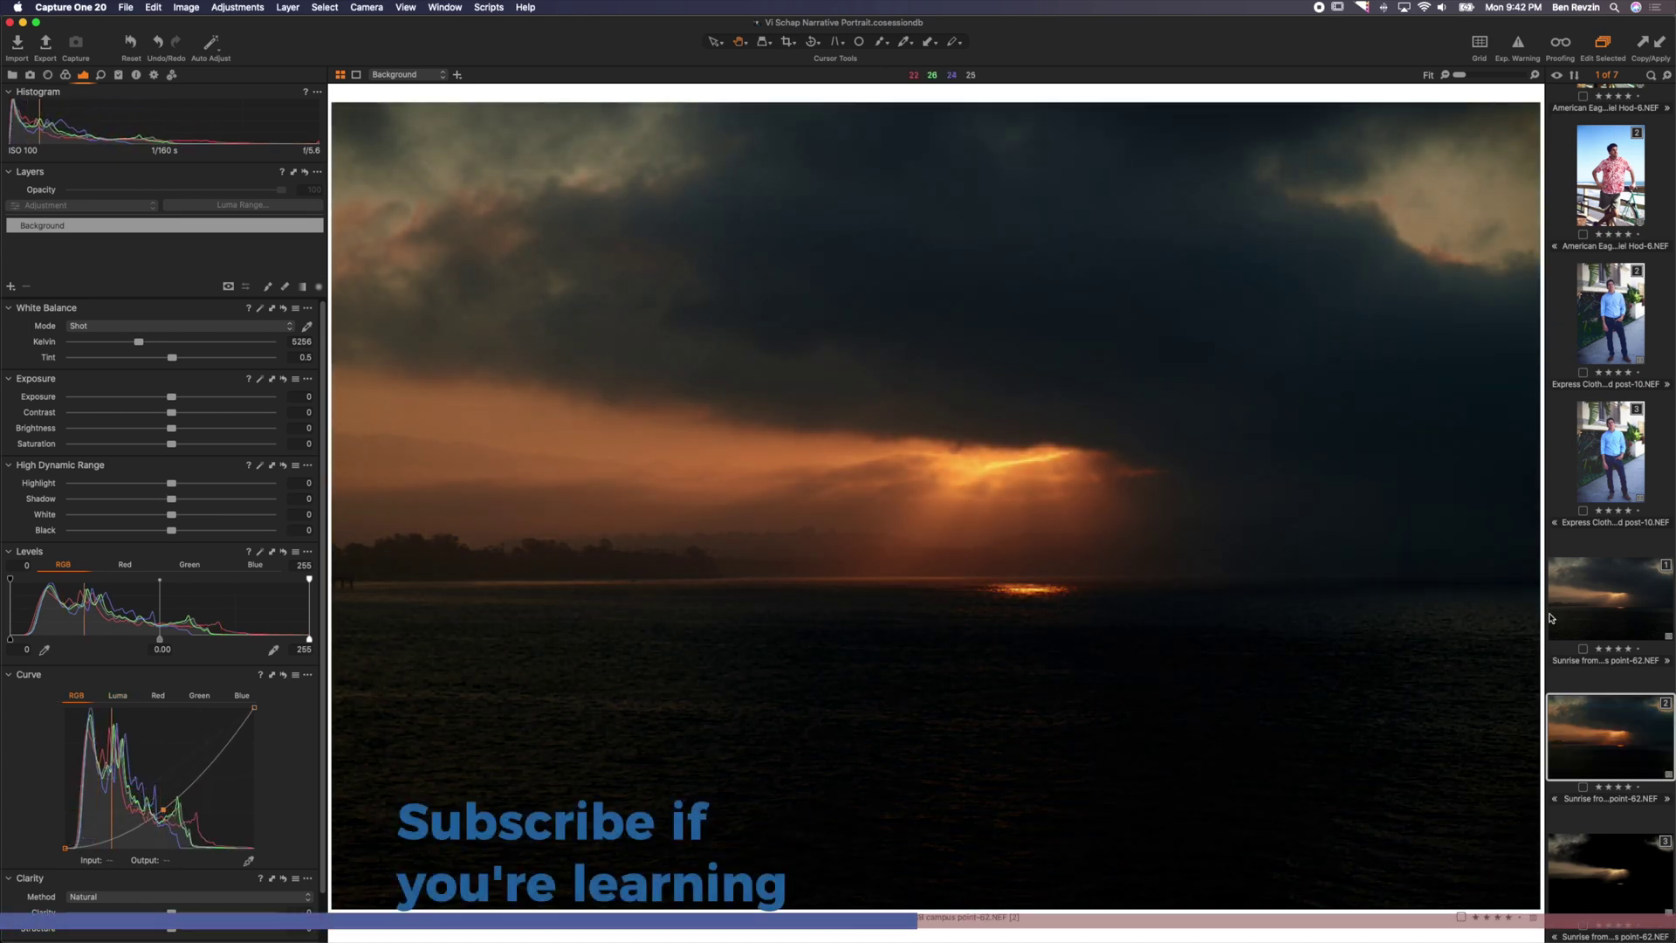
# Flip between sunrise variants 1 and 2 to compare the Luma and RGB darkening
pyautogui.click(1569, 612)
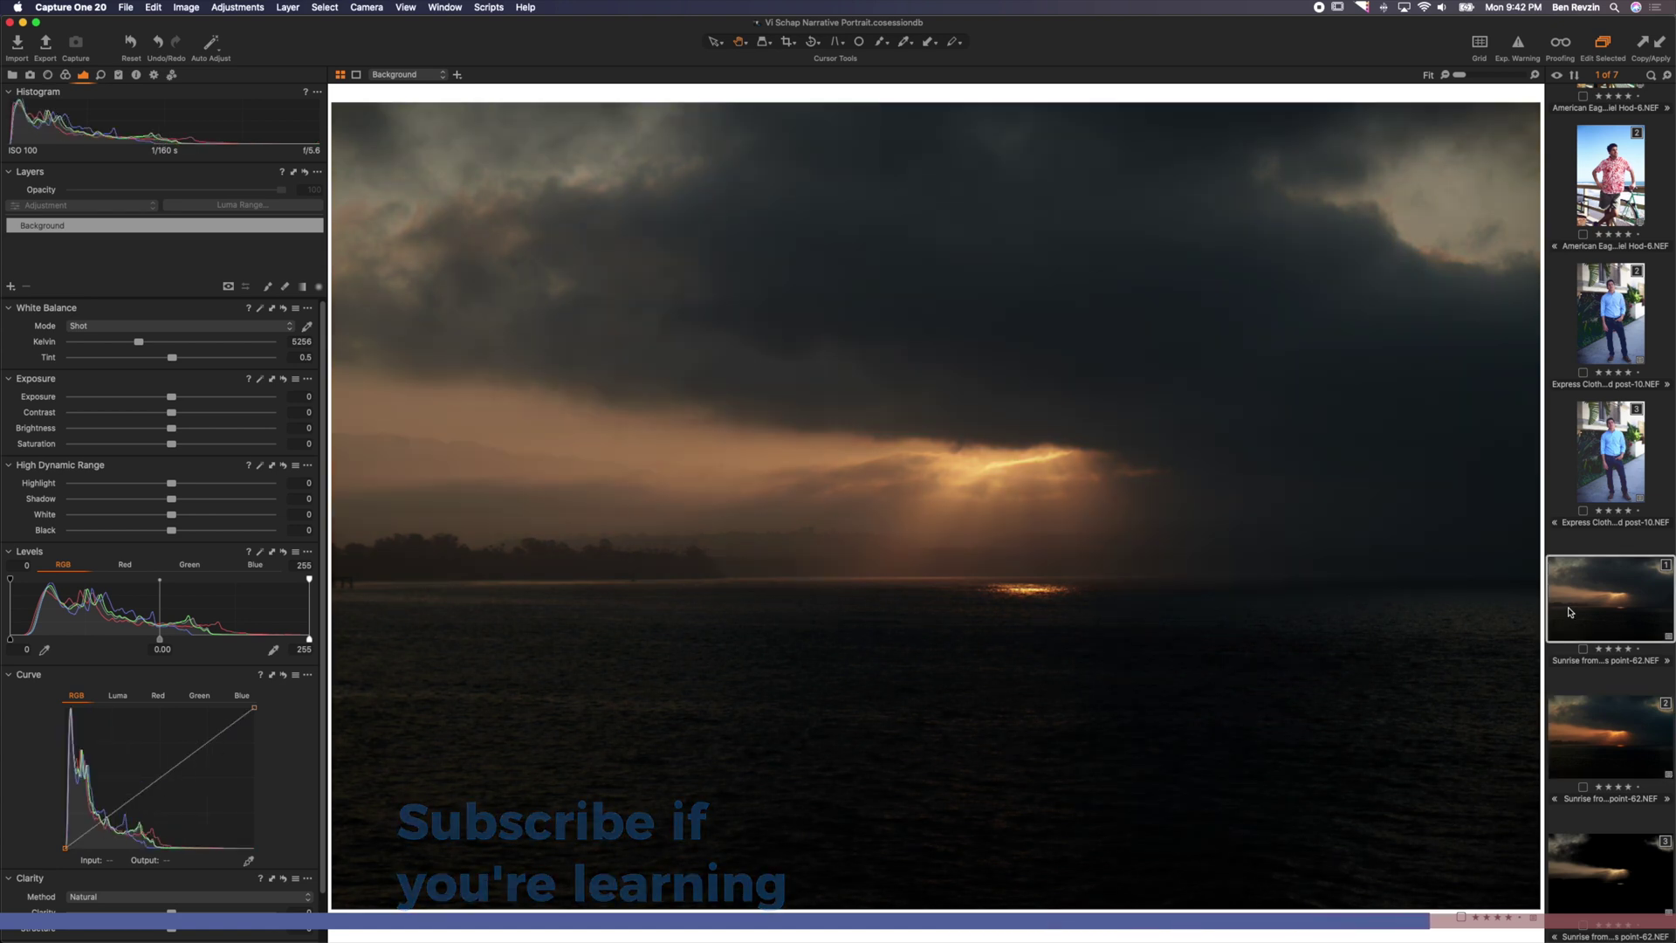
pyautogui.press('Down')
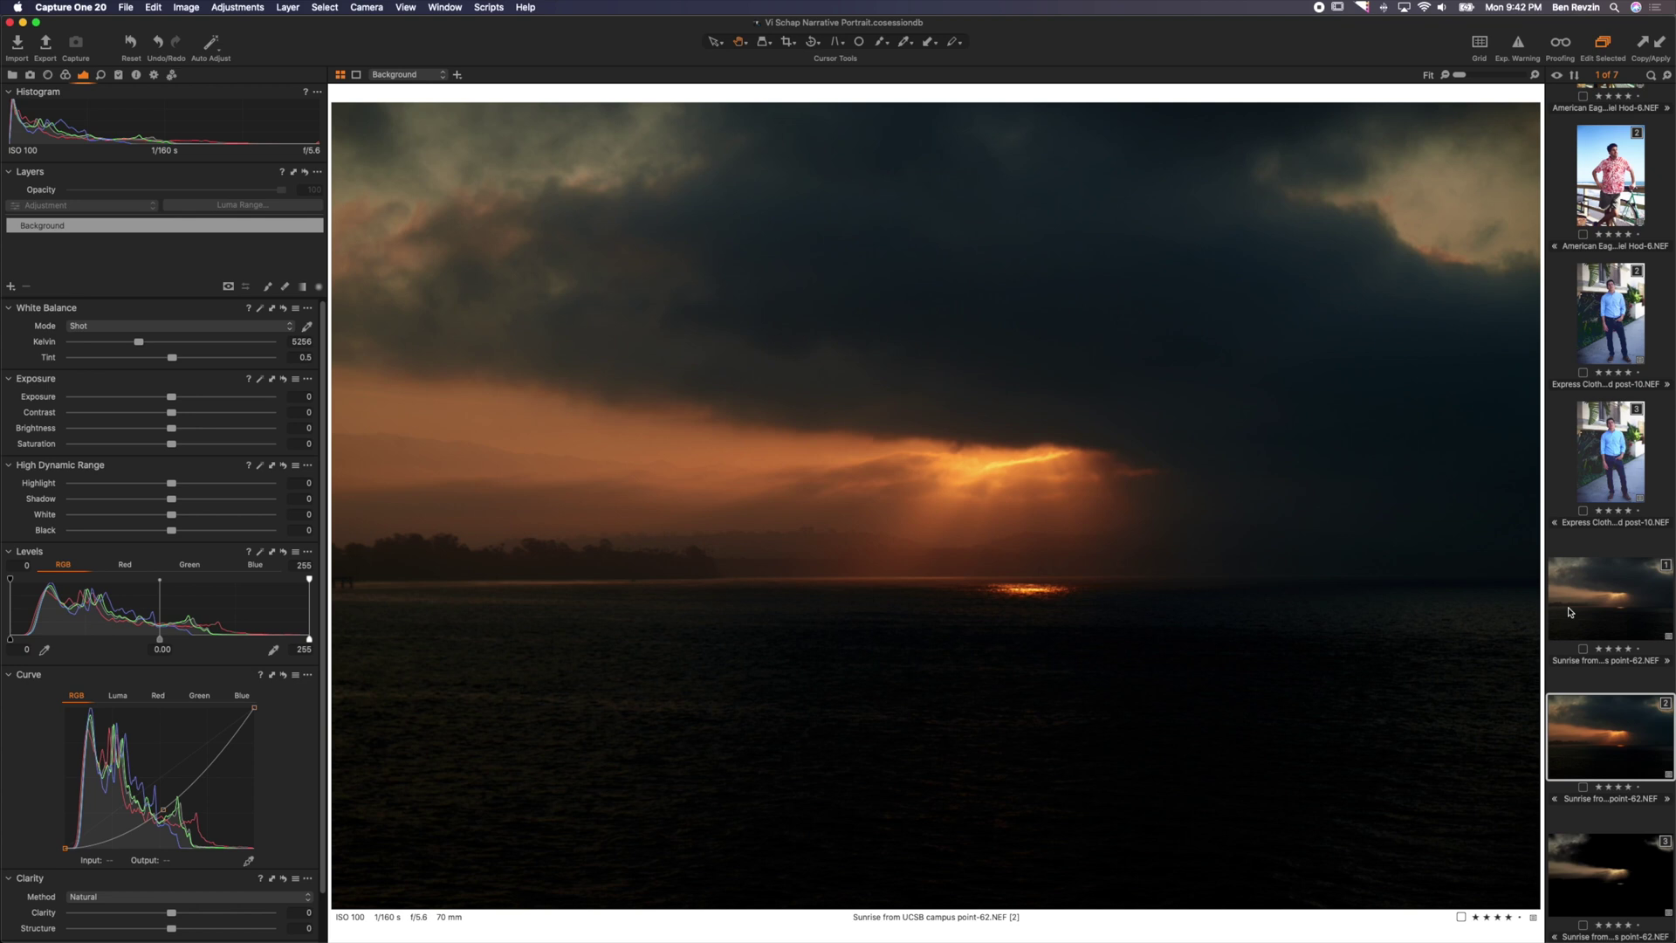
pyautogui.press('Up')
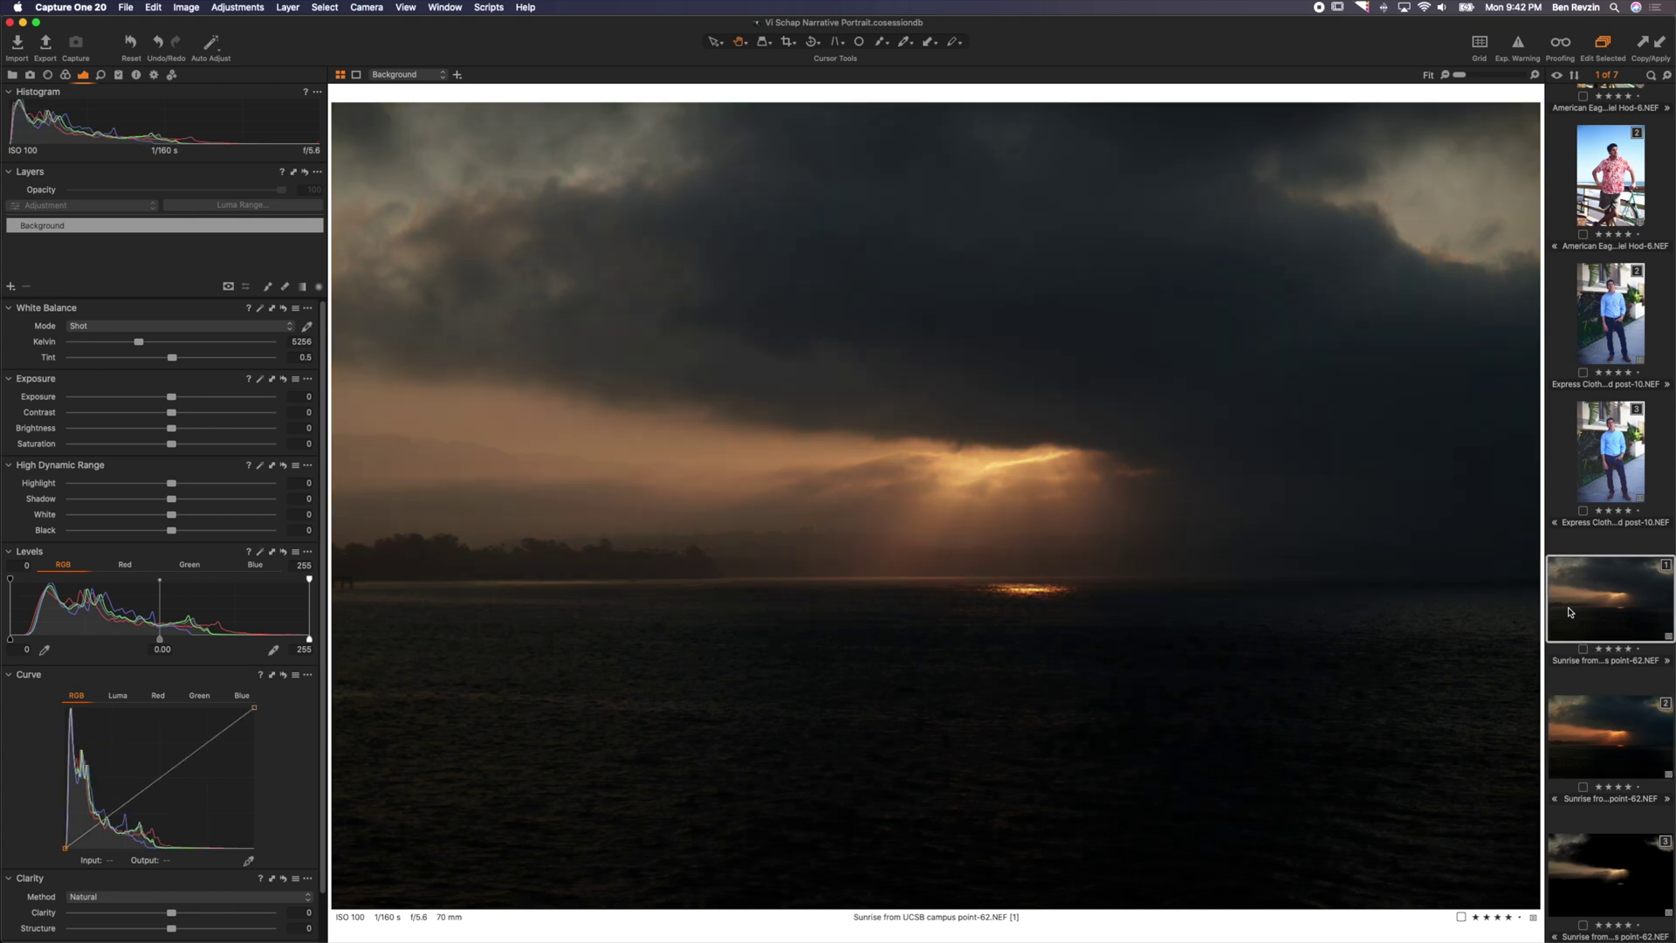
pyautogui.press('Down')
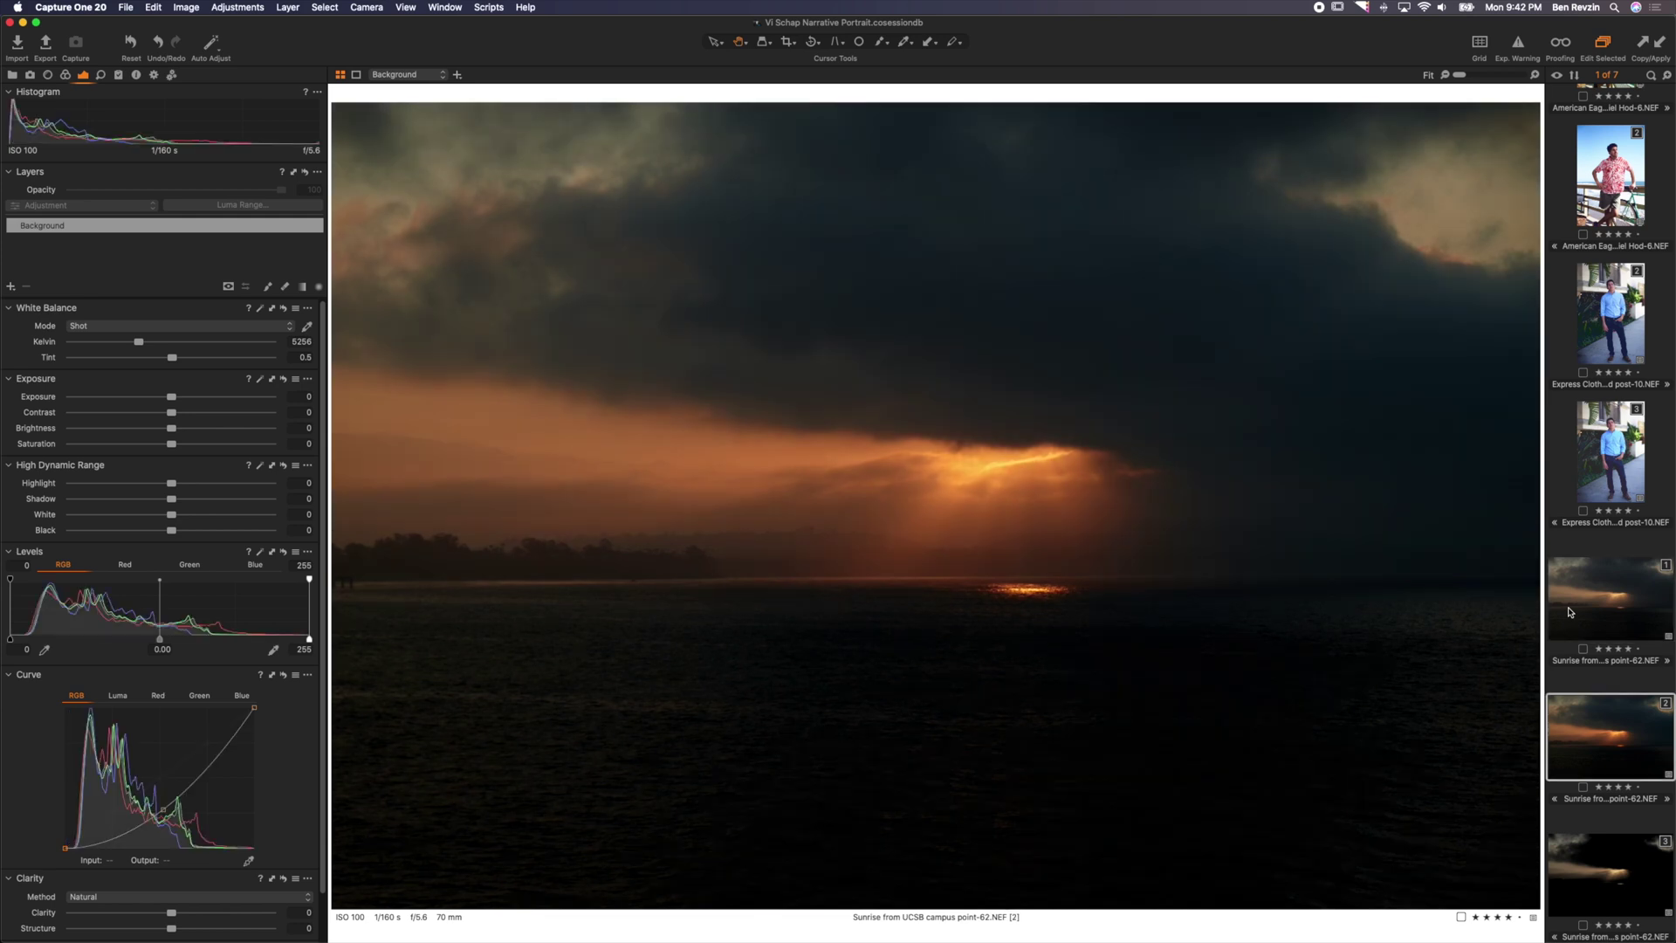
# Reset the third portrait variant and give it a Luma S-curve with deeper shadows and brighter highlights
pyautogui.click(1602, 467)
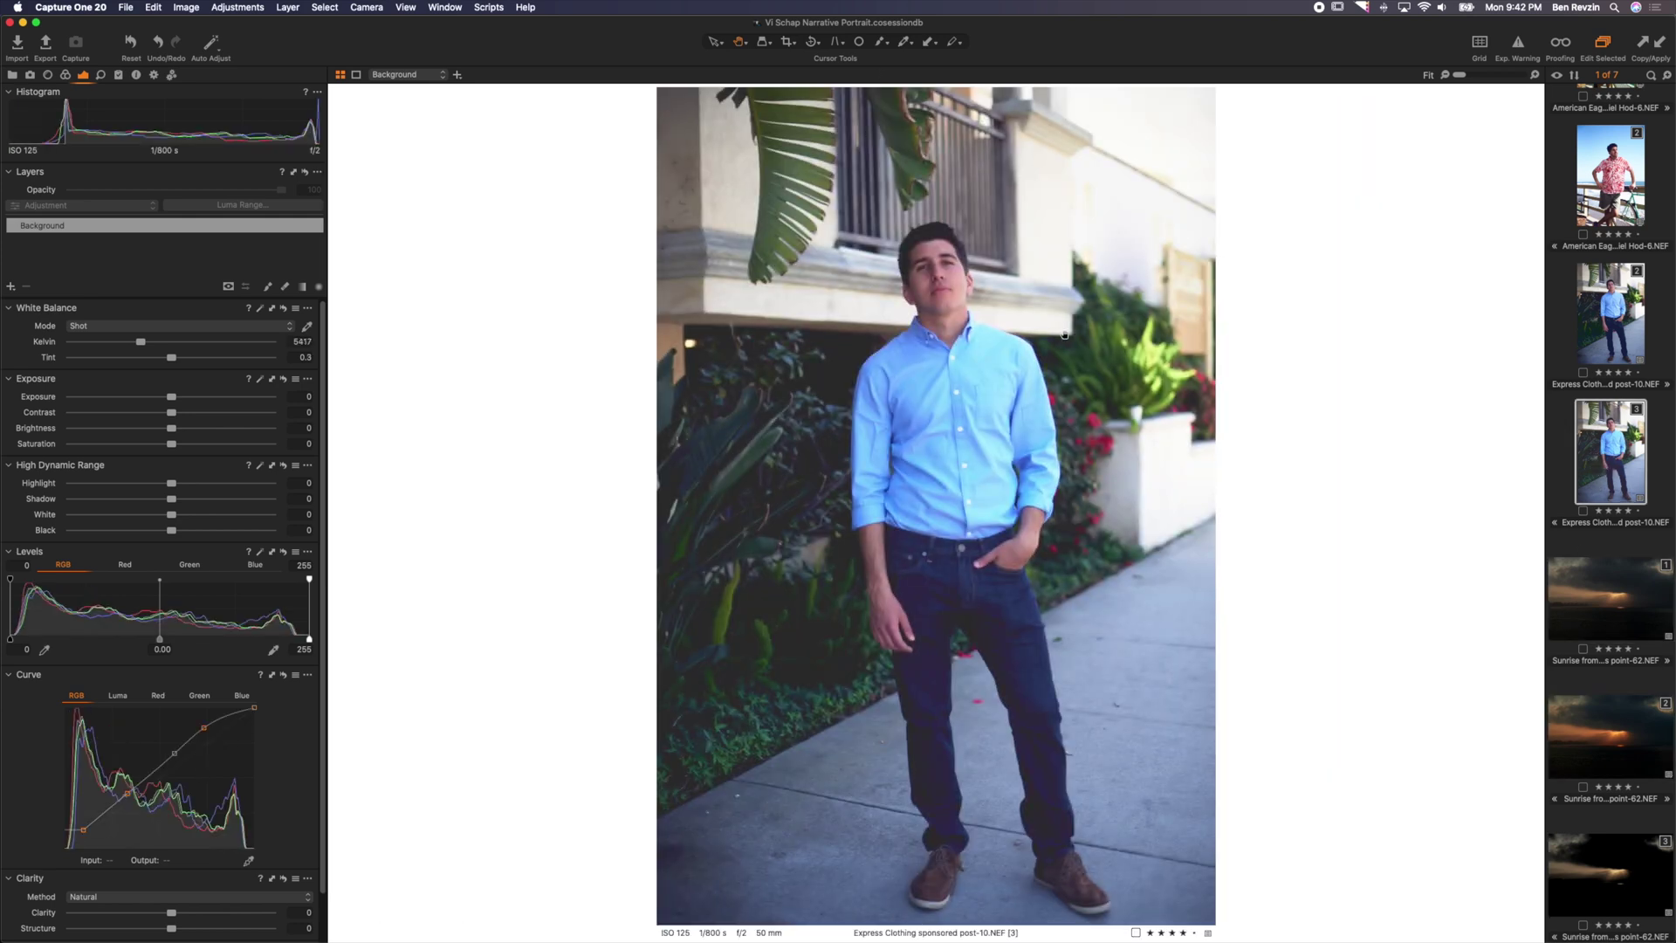
pyautogui.click(129, 45)
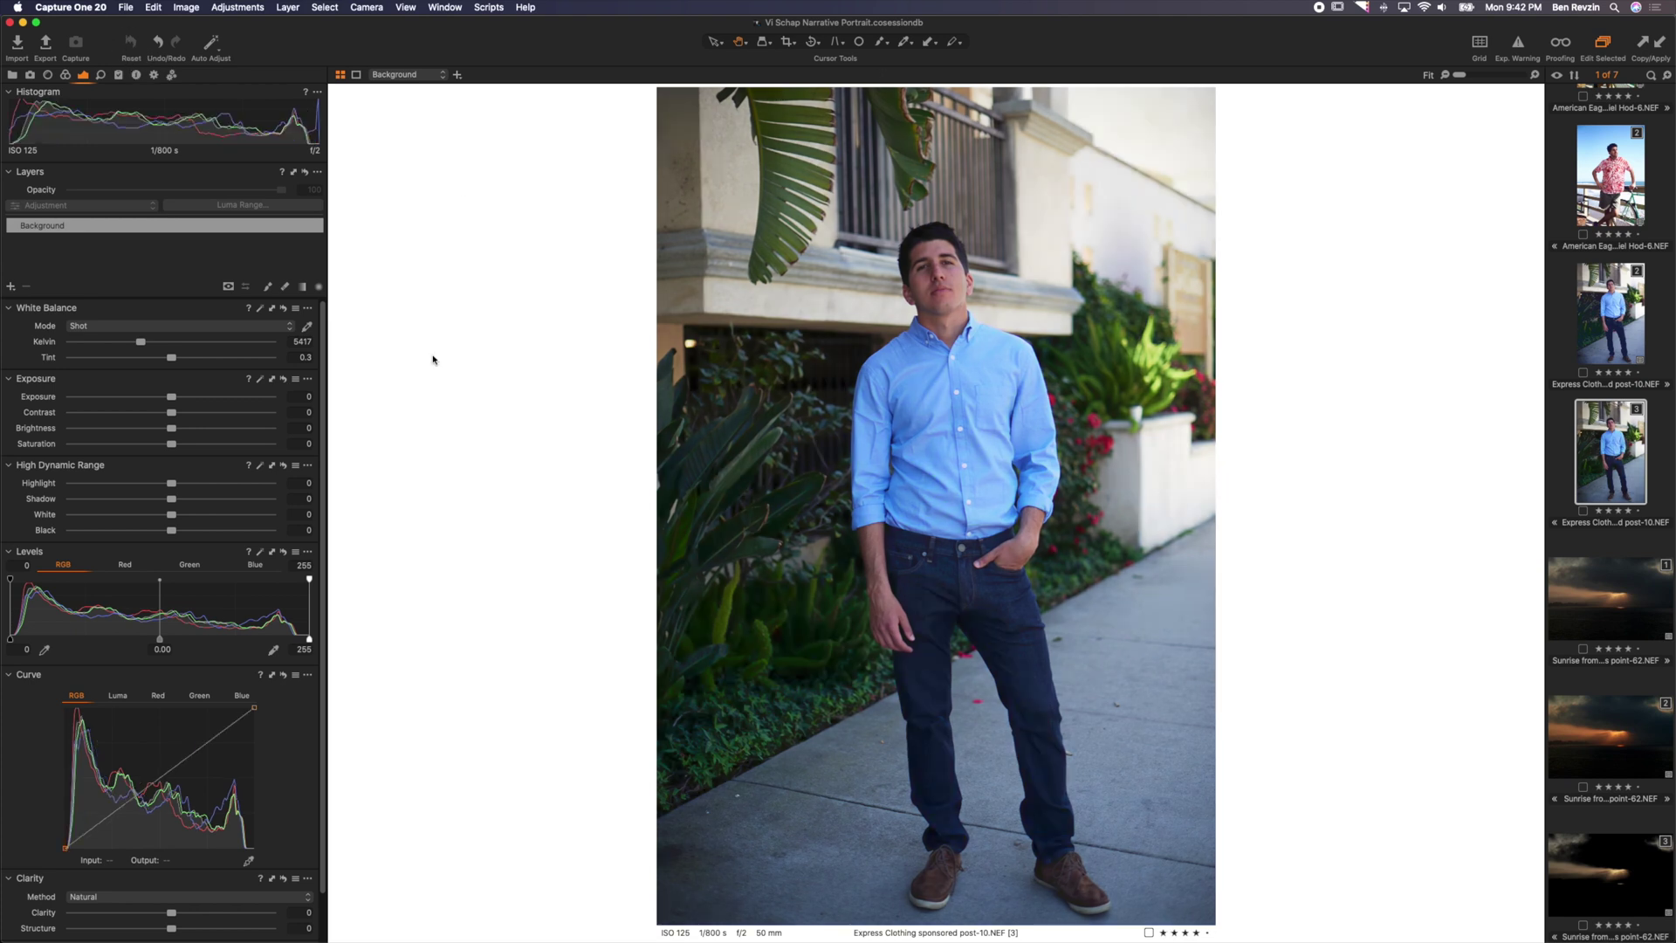
pyautogui.click(117, 696)
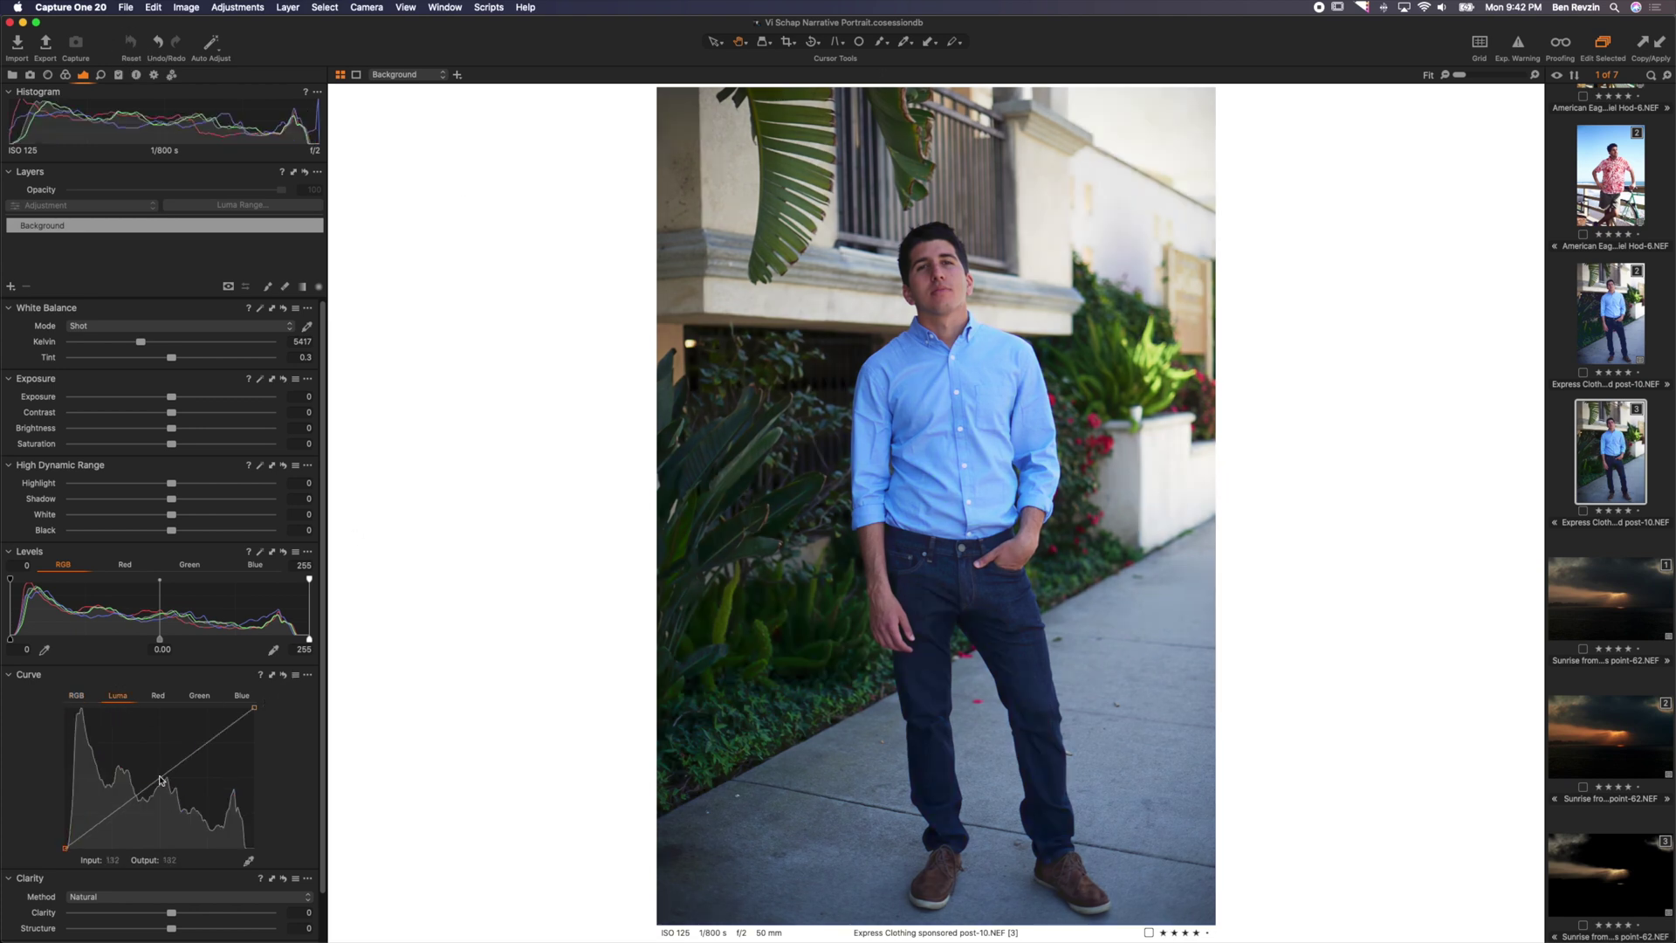
pyautogui.moveTo(109, 821); pyautogui.dragTo(108, 825)
pyautogui.moveTo(223, 735); pyautogui.dragTo(216, 725)
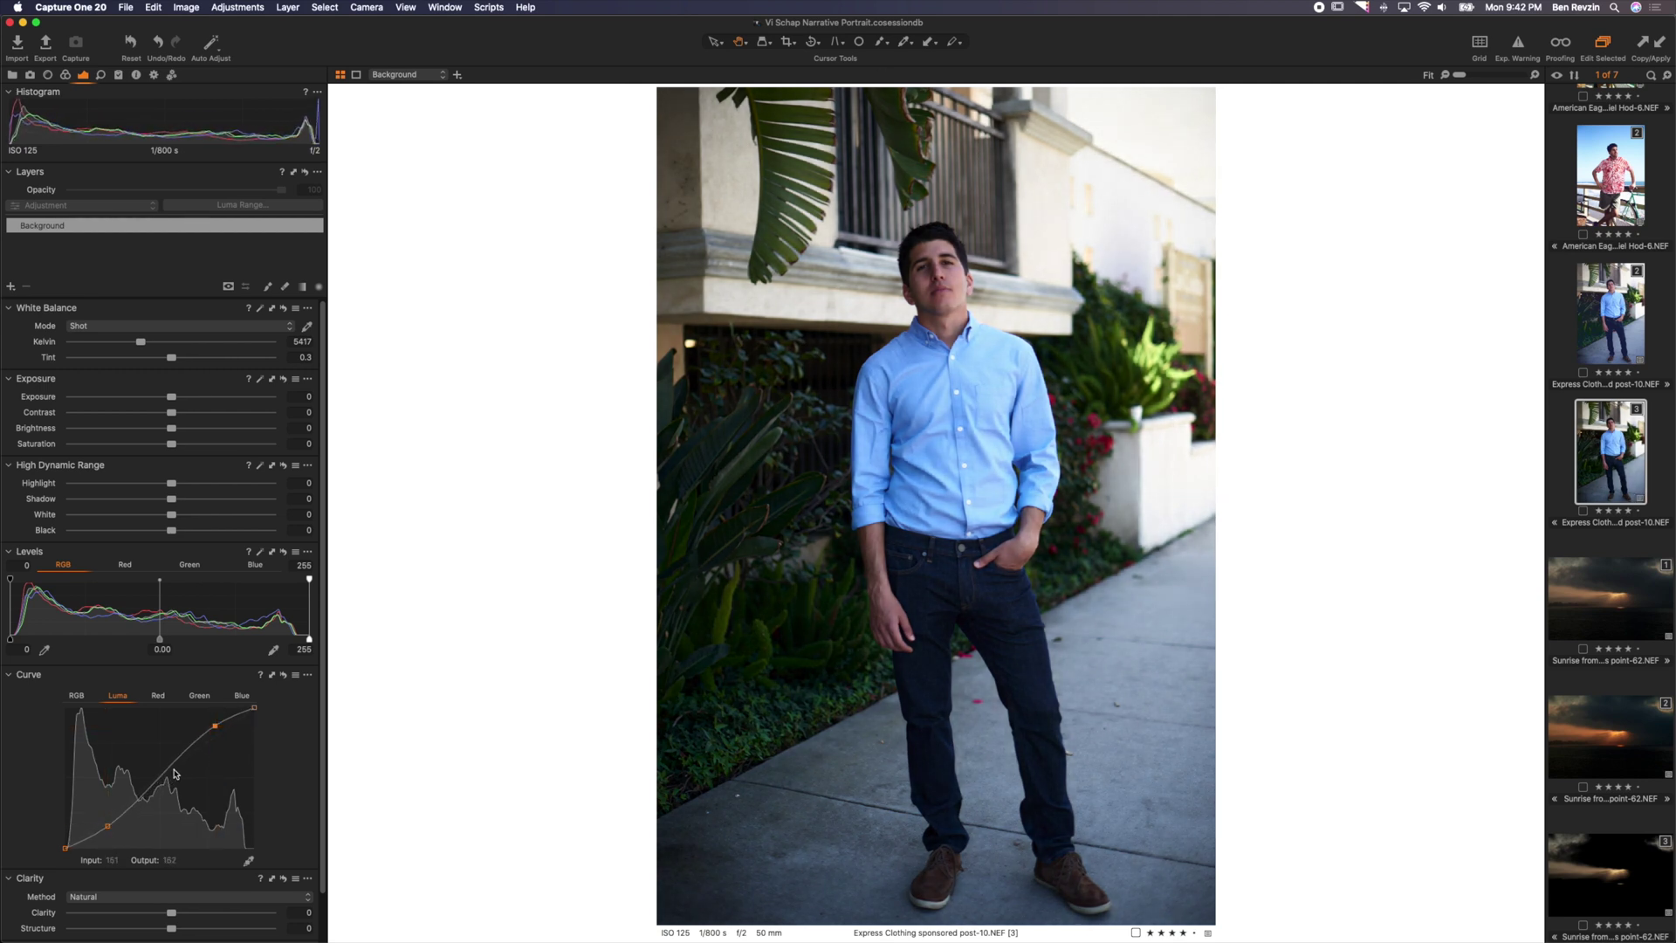
pyautogui.moveTo(164, 774); pyautogui.dragTo(164, 775)
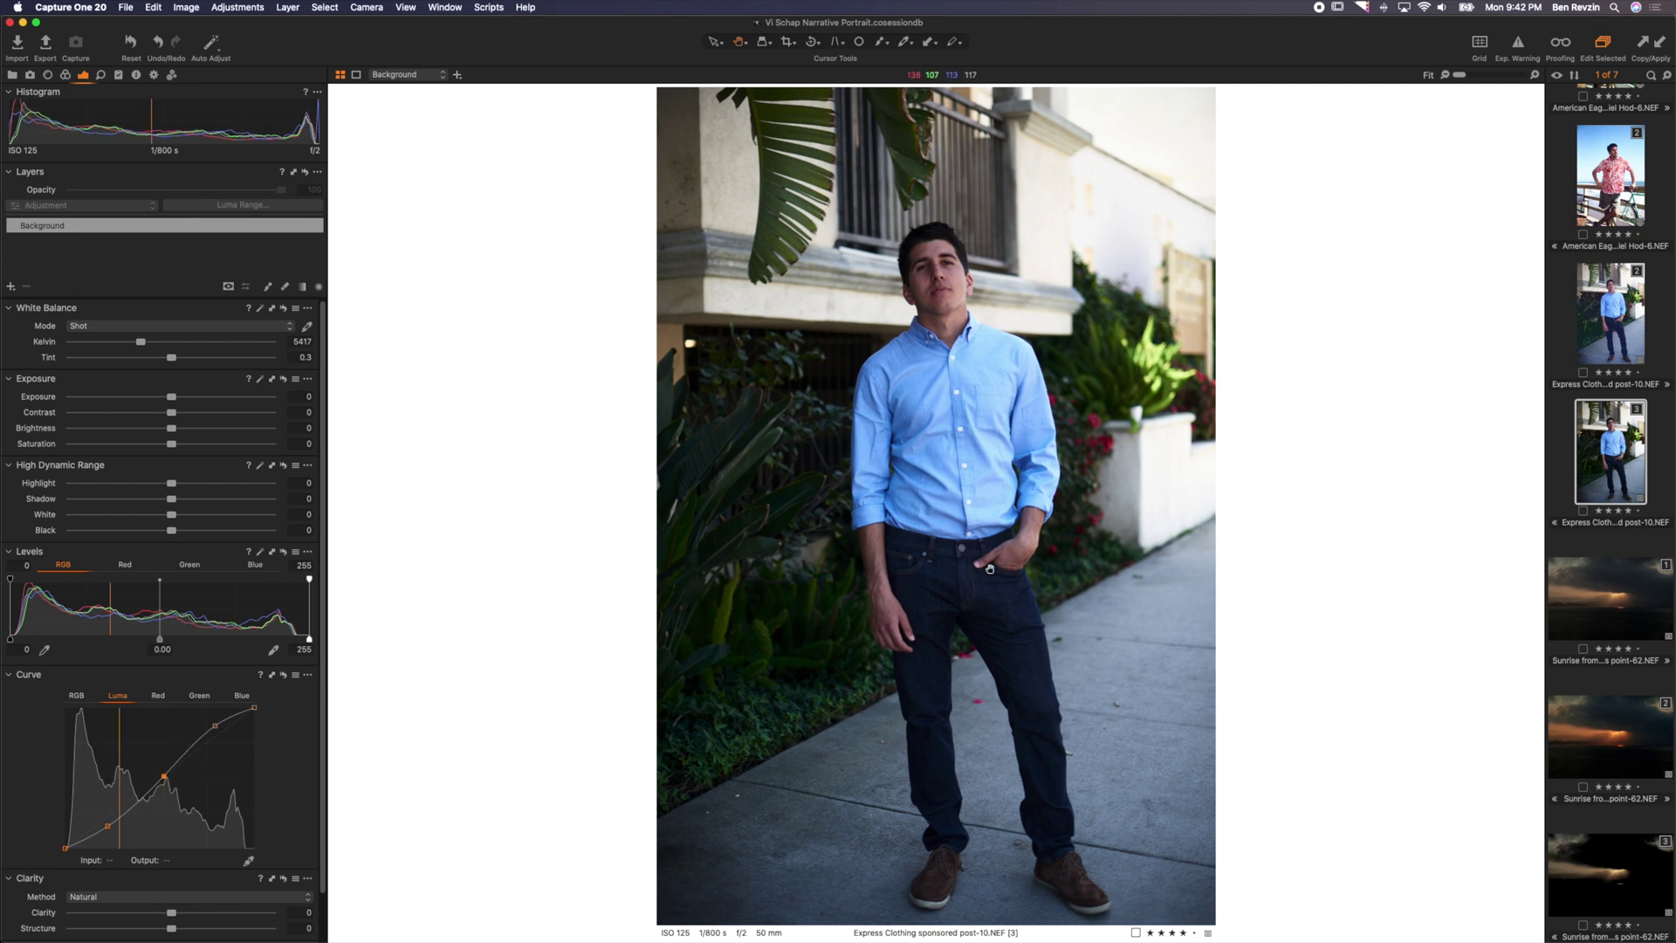
# Create a new variant of the portrait and clear all its adjustments
pyautogui.rightClick(1623, 454)
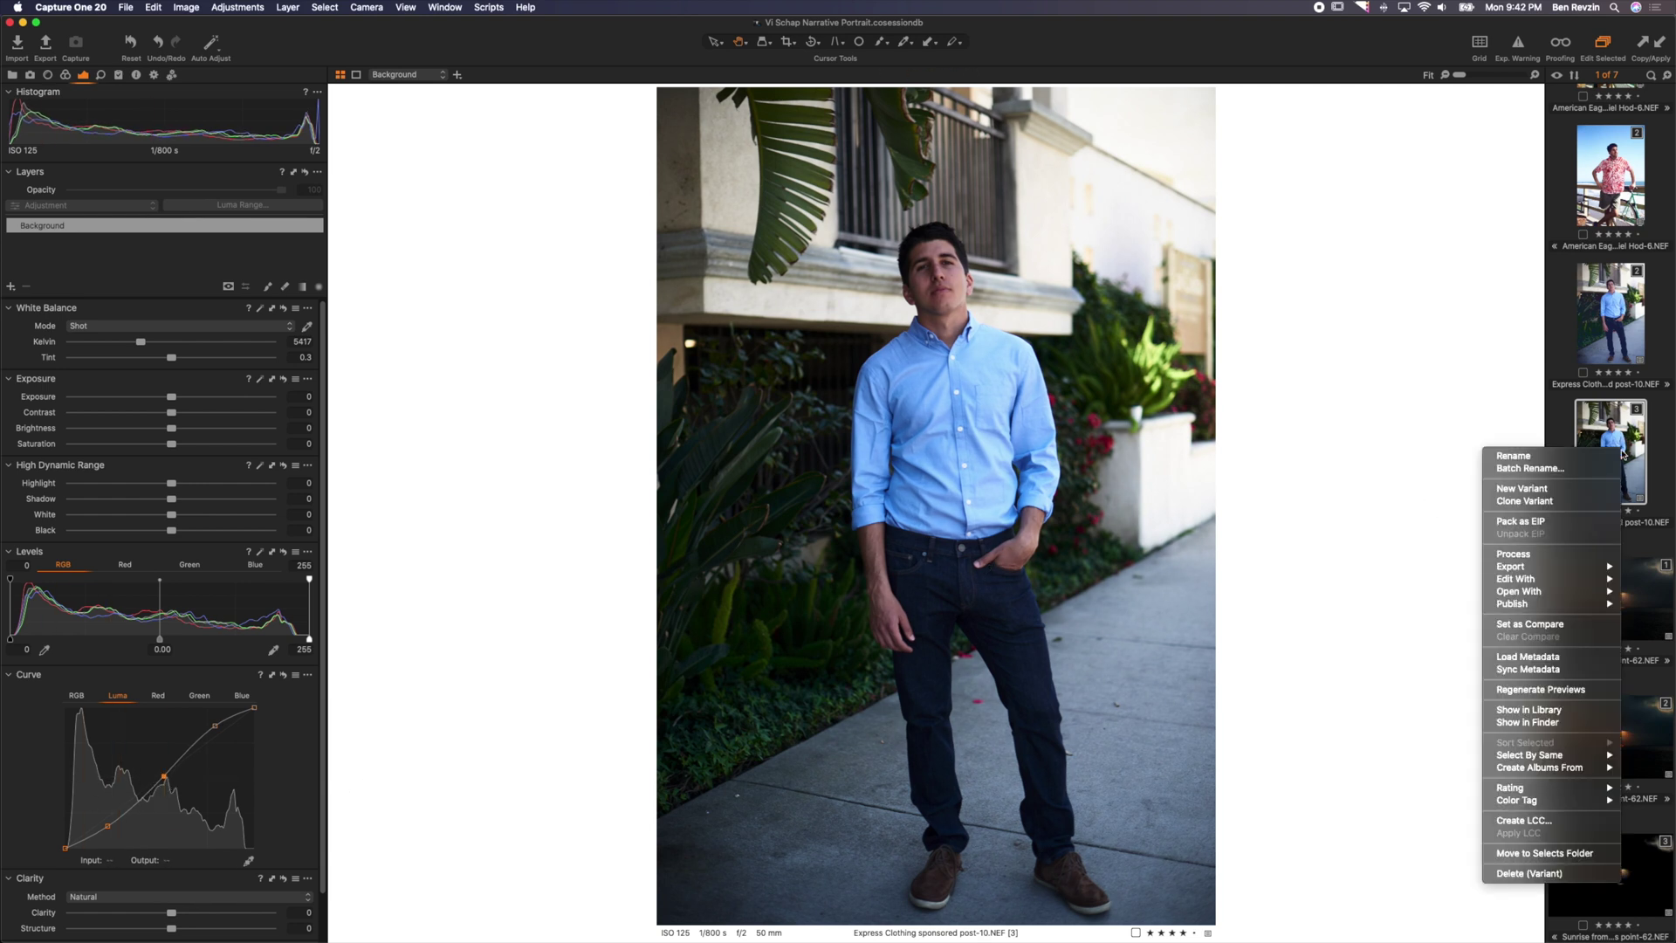
pyautogui.click(1594, 501)
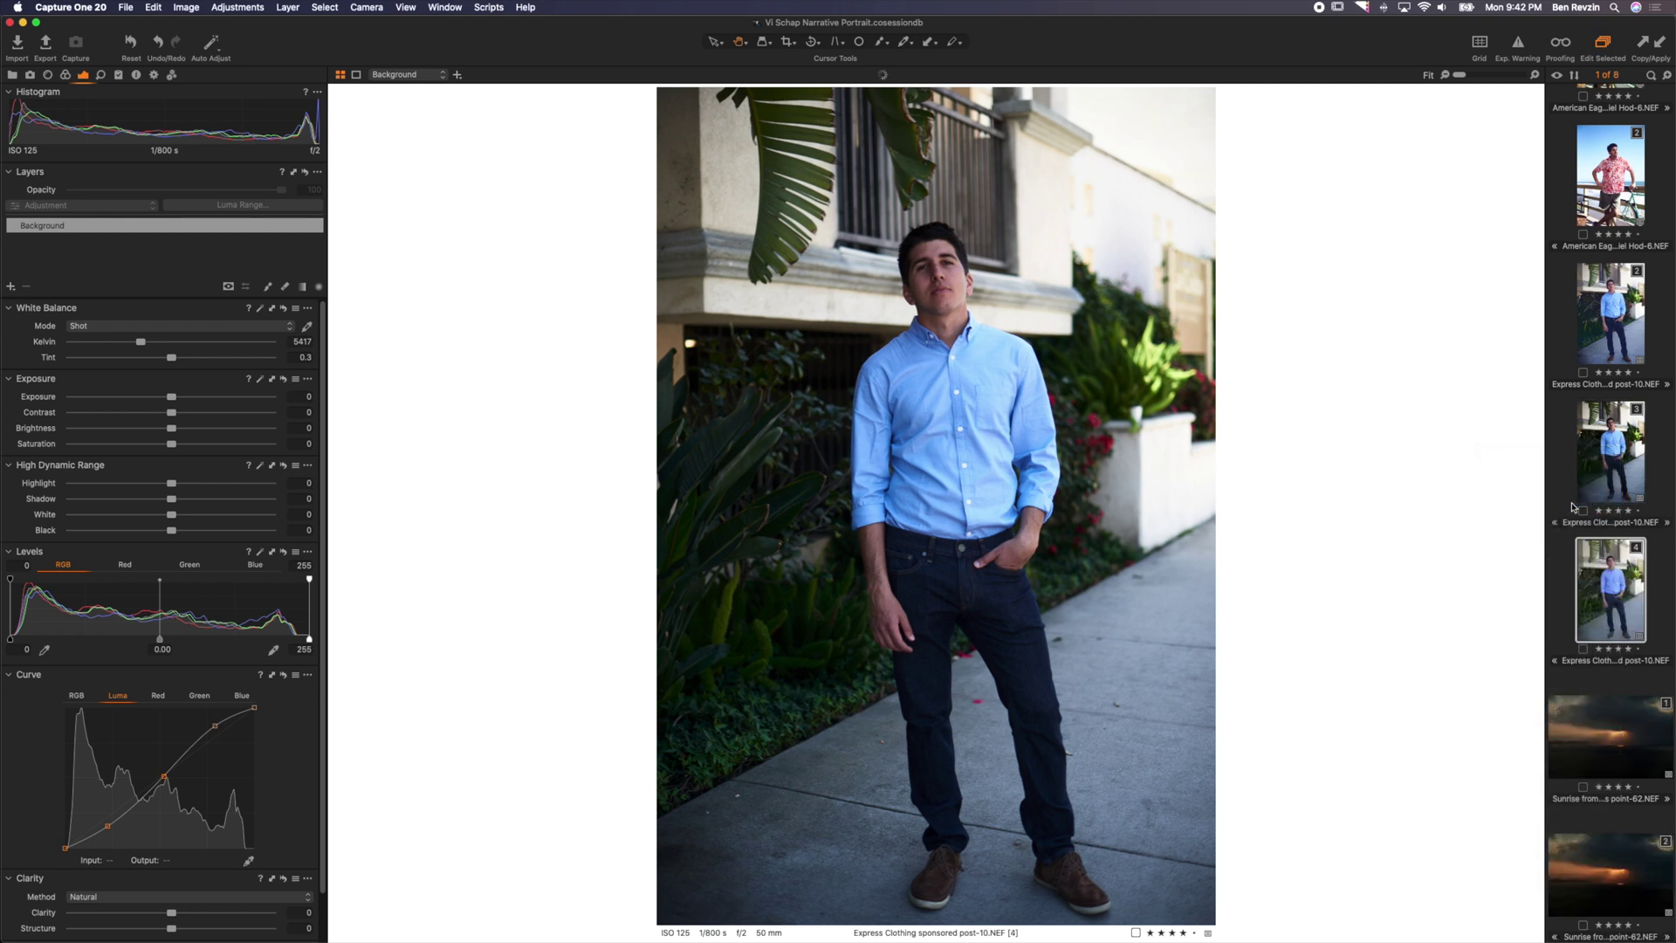
pyautogui.click(129, 41)
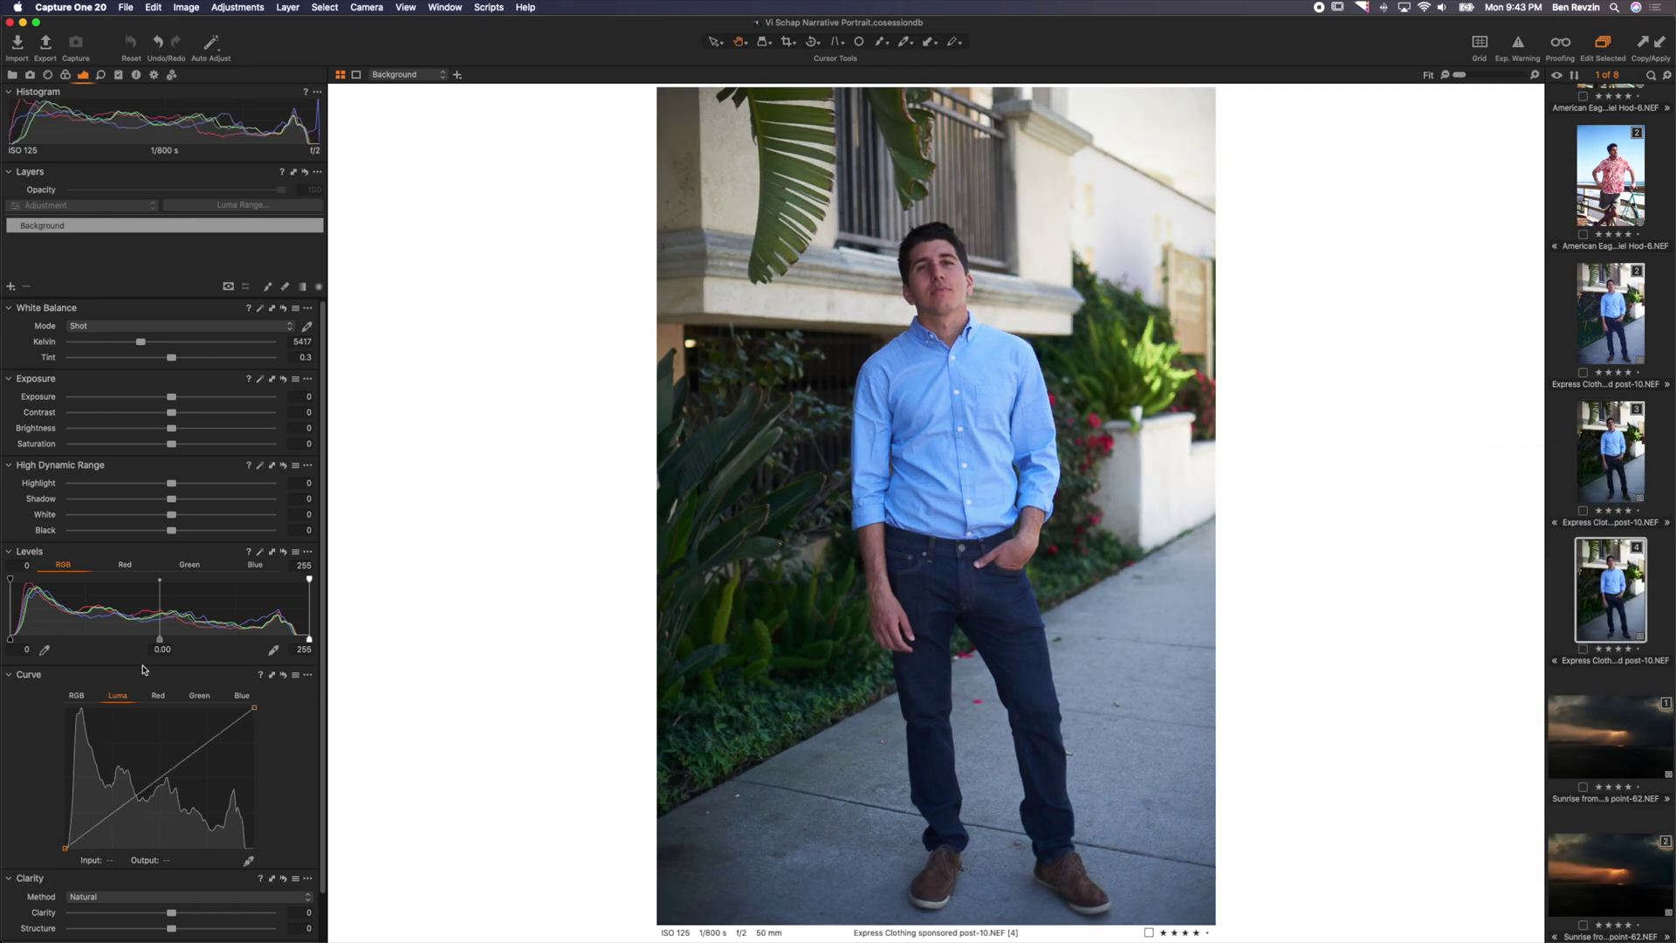
# Shape an RGB S-curve on the new variant with lowered shadows and lifted midtones
pyautogui.click(76, 696)
pyautogui.moveTo(109, 820); pyautogui.dragTo(111, 821)
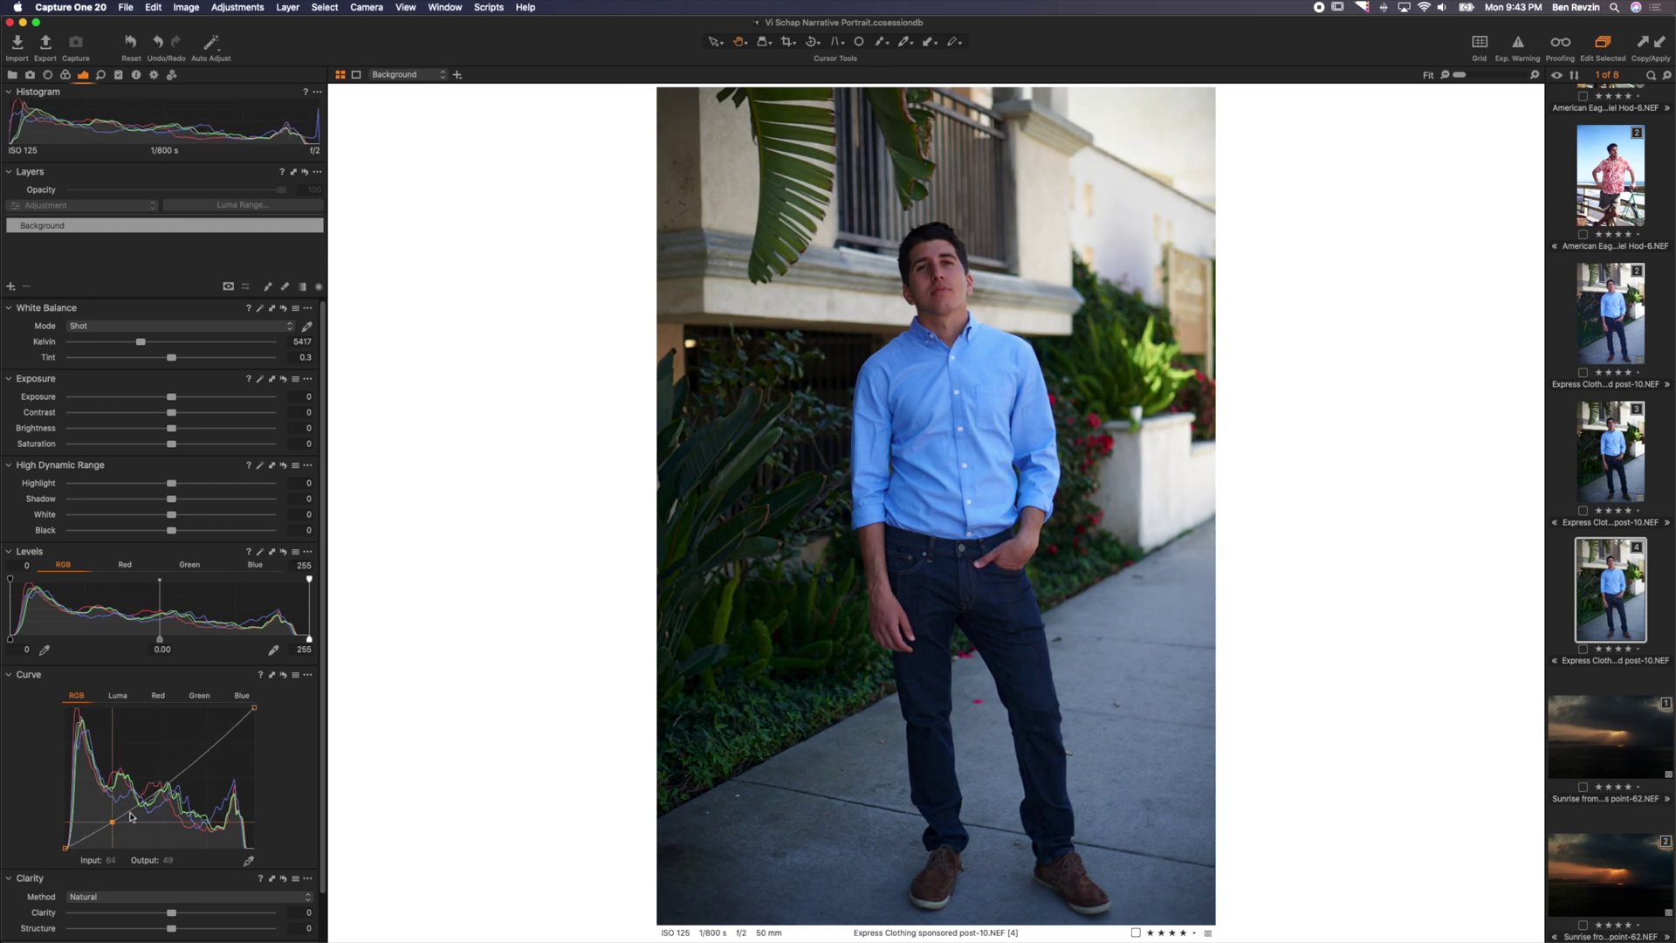
pyautogui.moveTo(160, 781); pyautogui.dragTo(217, 724)
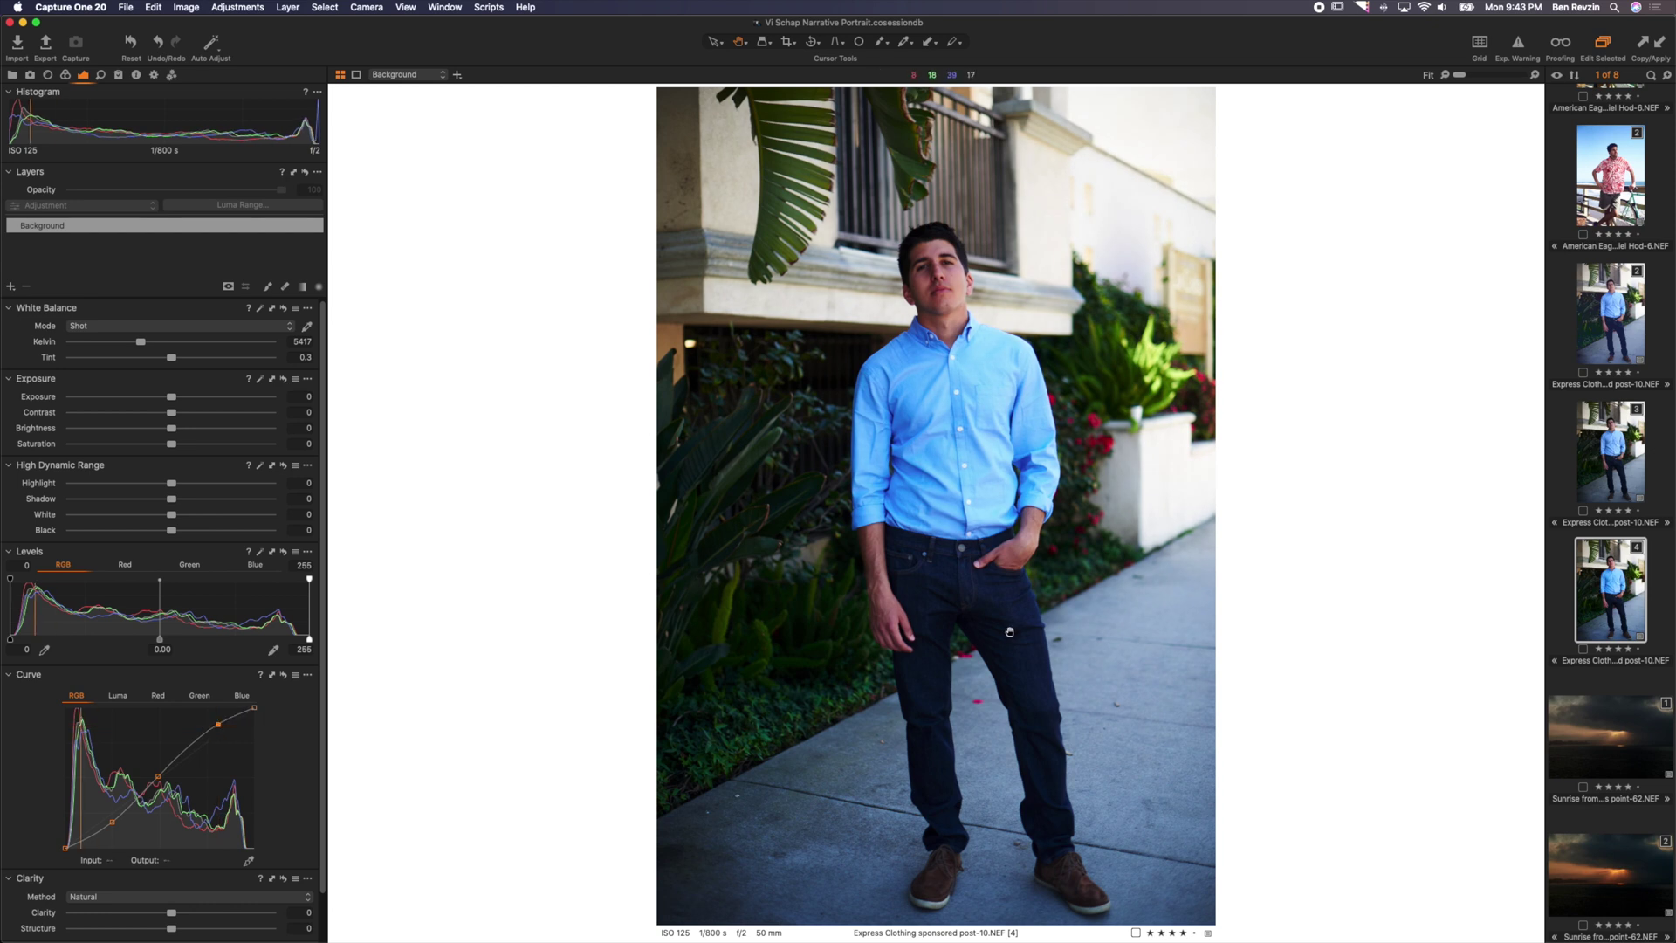
pyautogui.keyDown('super'); pyautogui.click(1613, 447); pyautogui.keyUp('super')
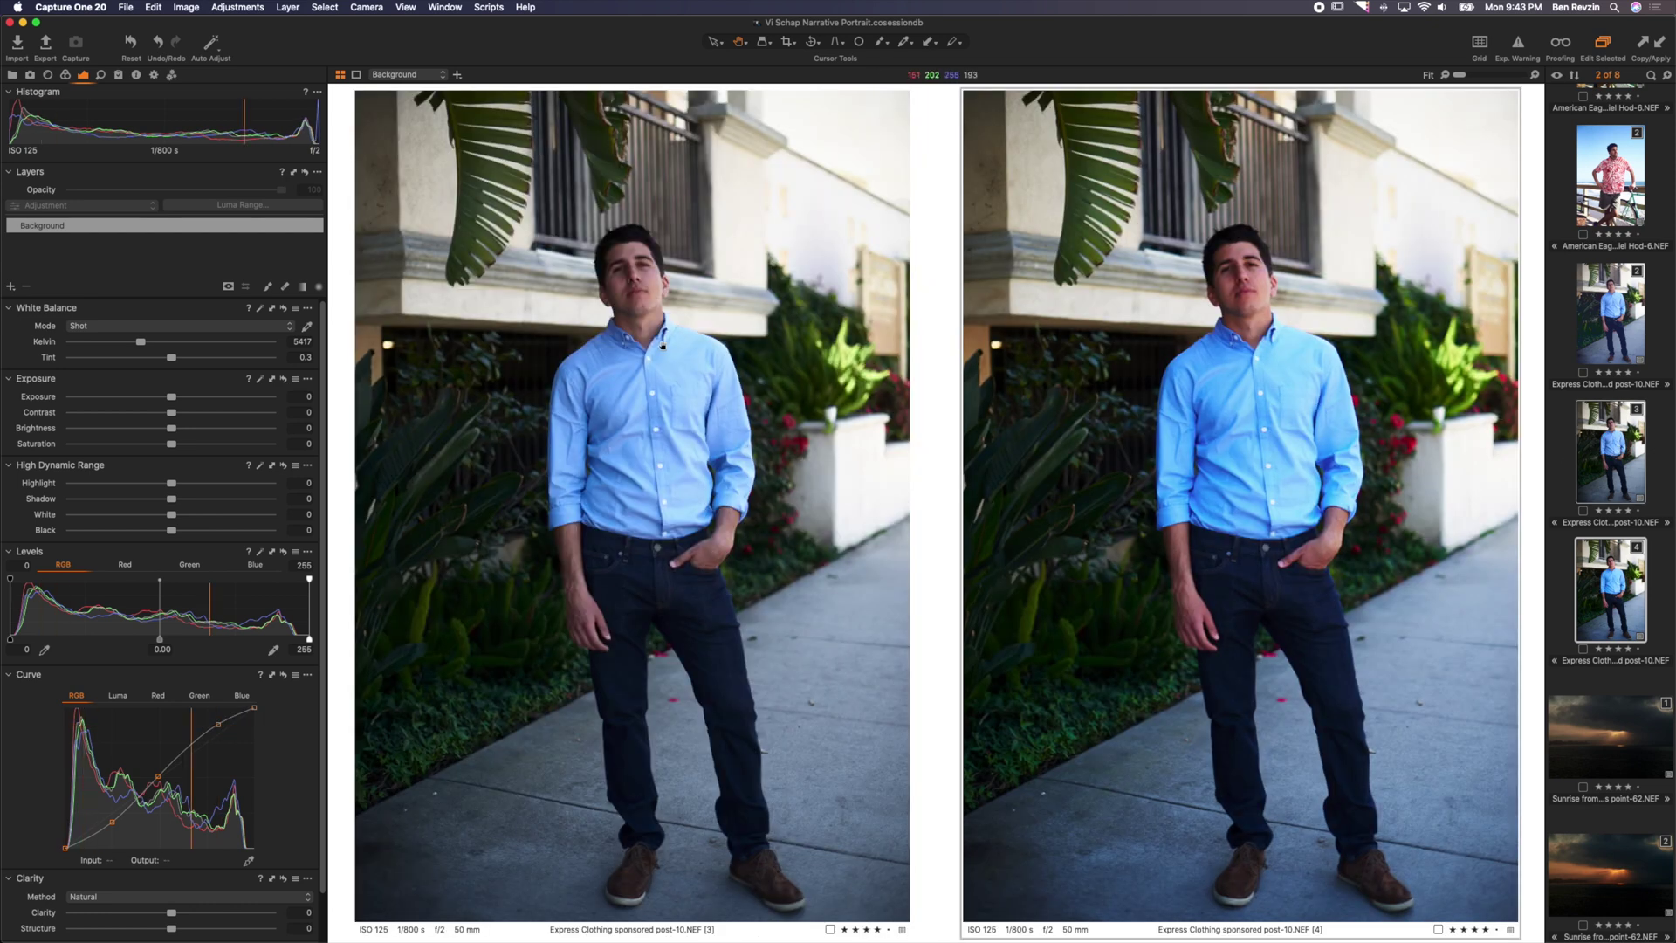
# Zoom both portrait variants to 100% on the face and select the left Luma variant
pyautogui.click(569, 343)
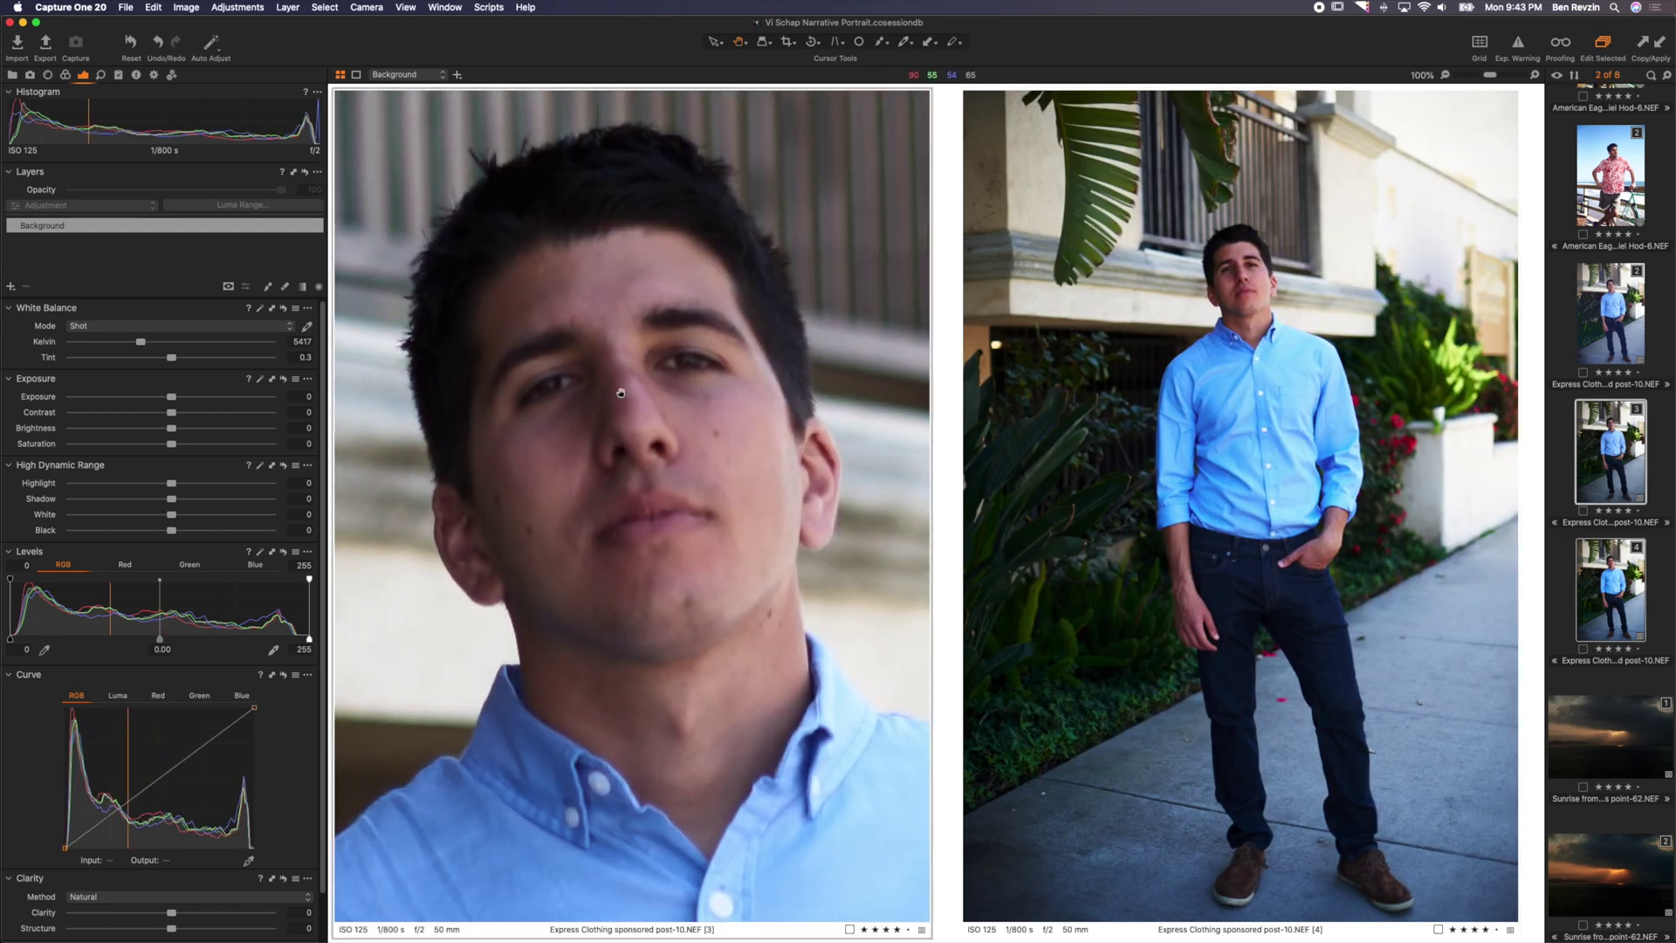
pyautogui.click(1246, 329)
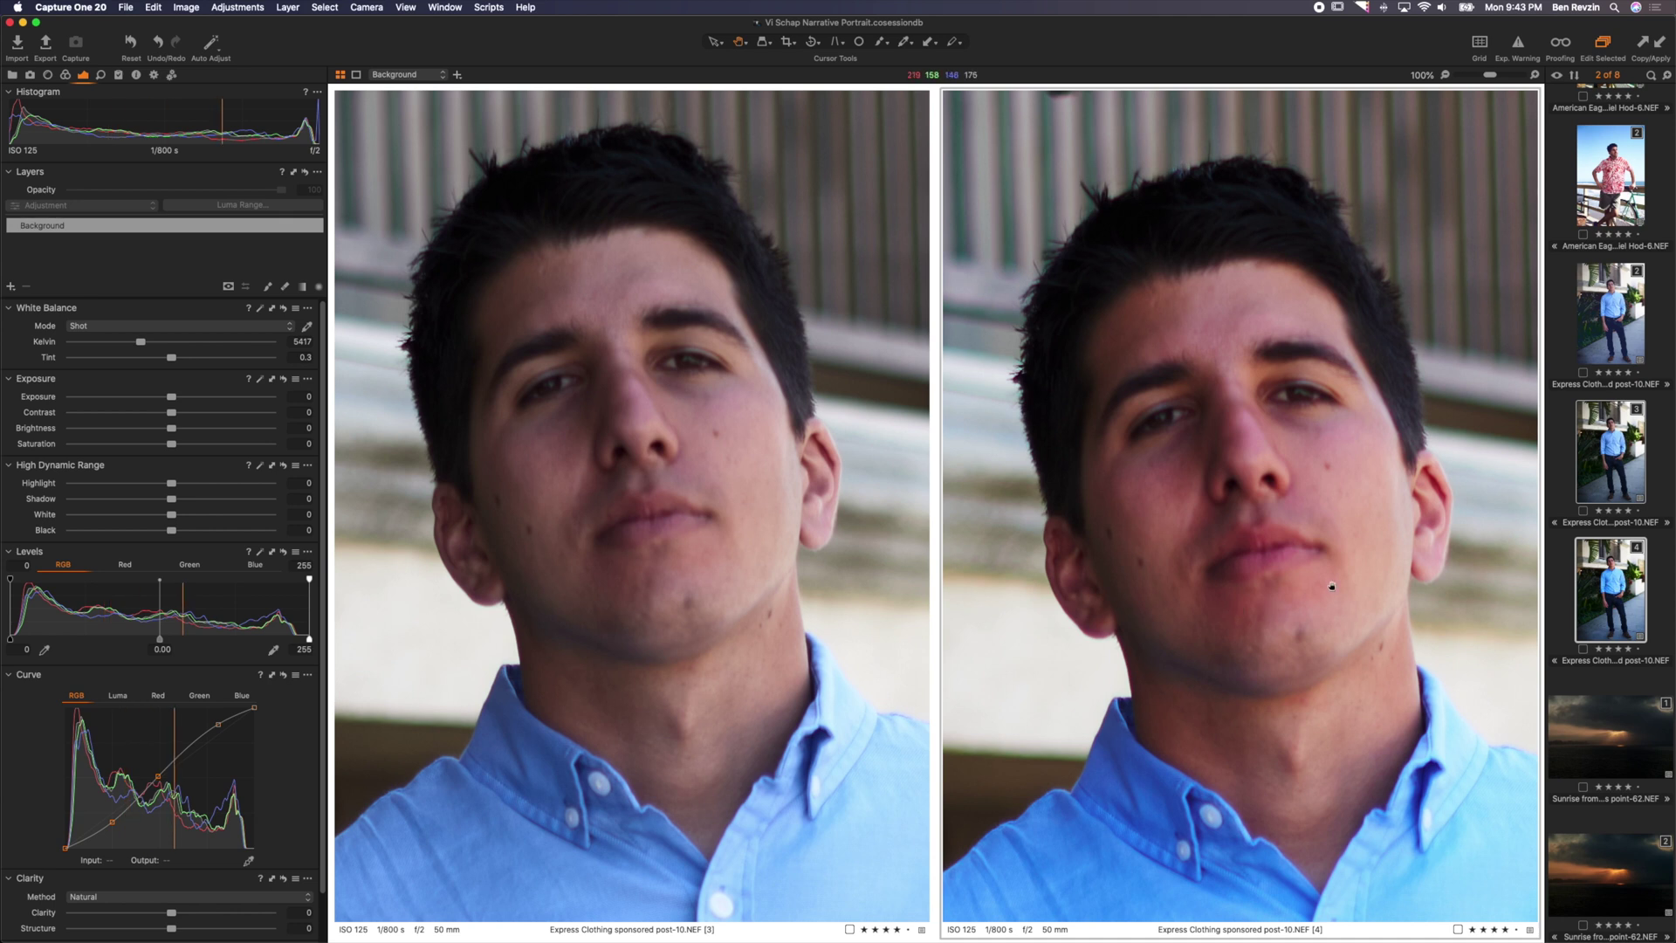
pyautogui.click(629, 664)
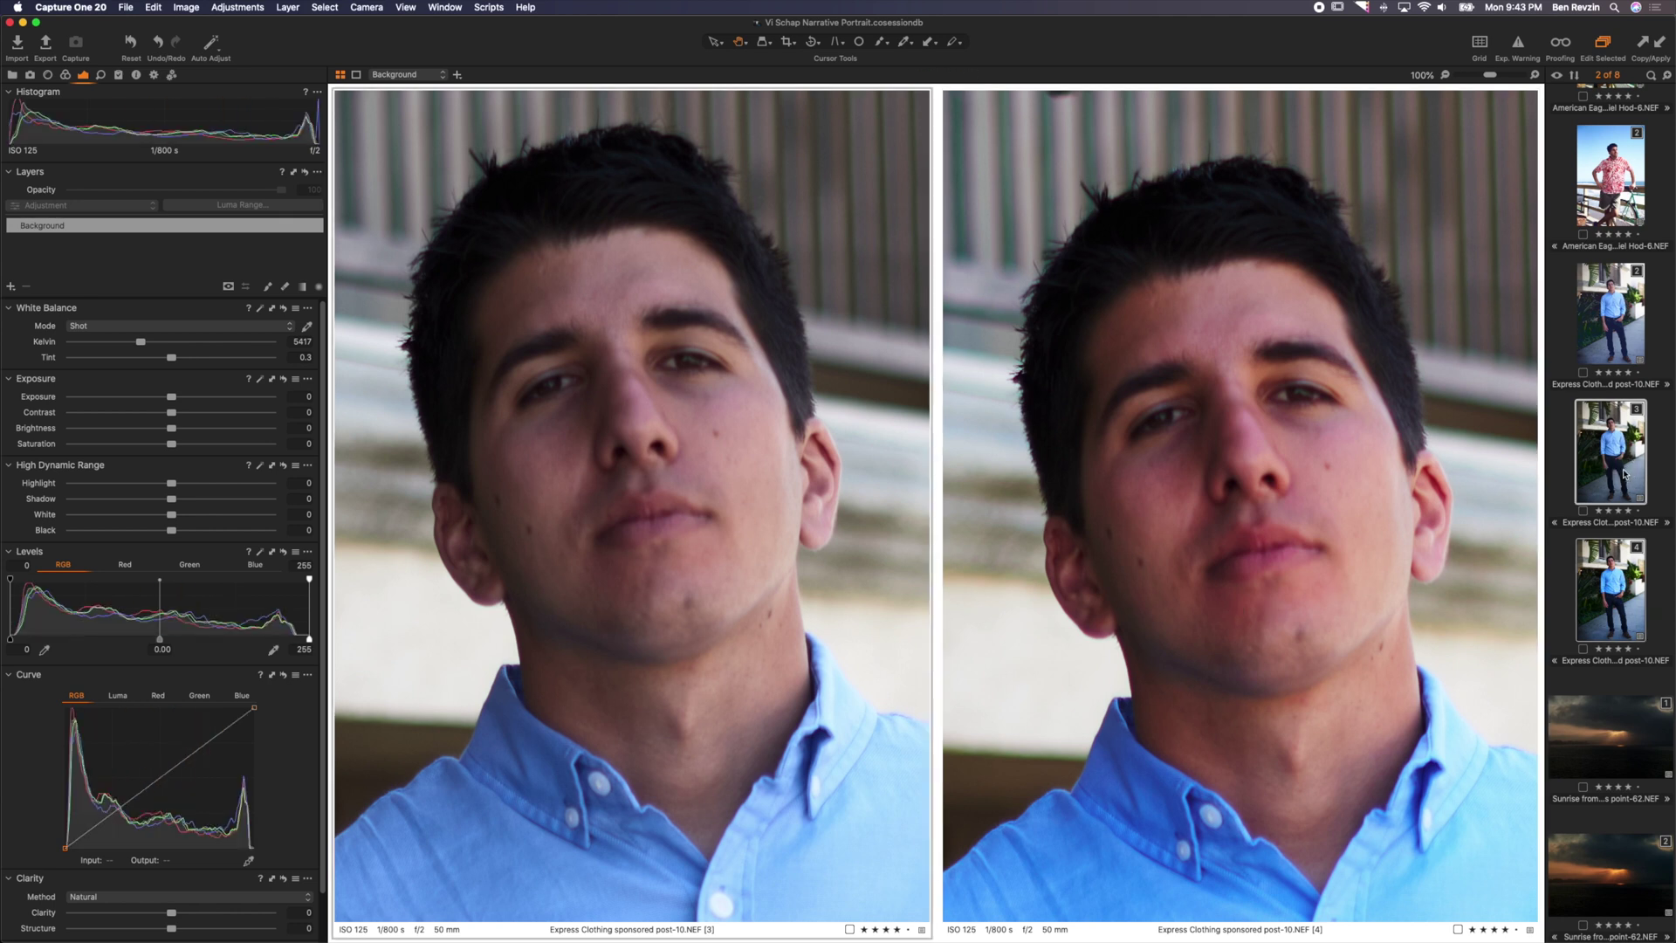
# Deepen the shadows and adjust the upper point on the left variant's Luma S-curve
pyautogui.click(117, 696)
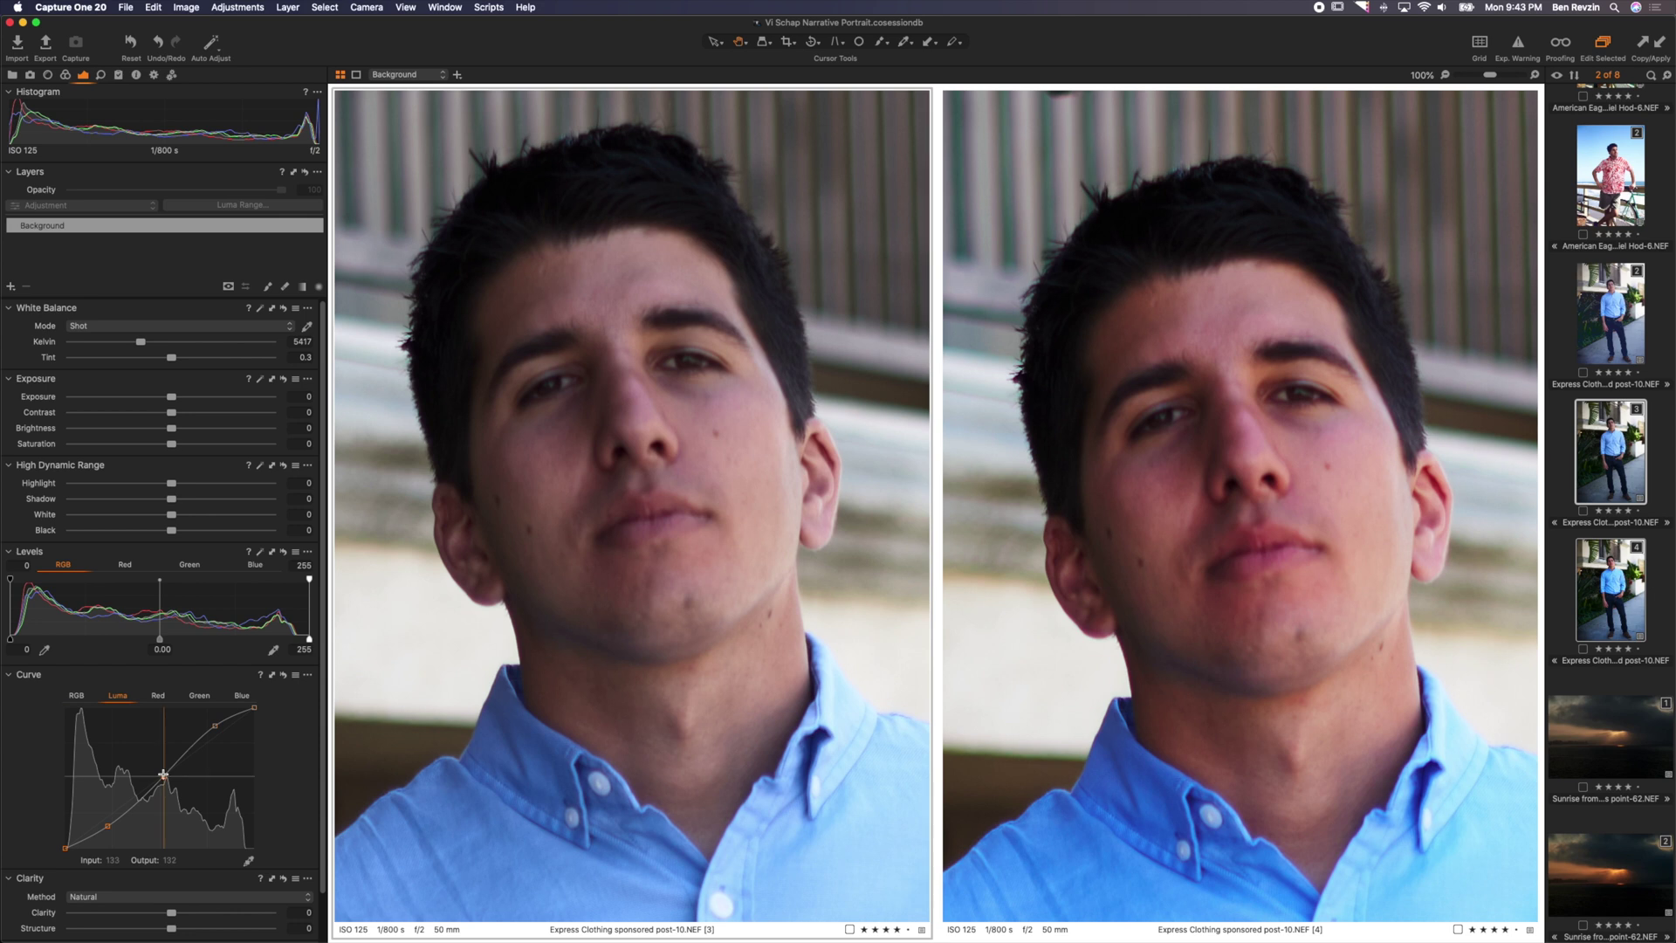
pyautogui.moveTo(108, 825); pyautogui.dragTo(111, 828)
pyautogui.moveTo(214, 727); pyautogui.dragTo(168, 771)
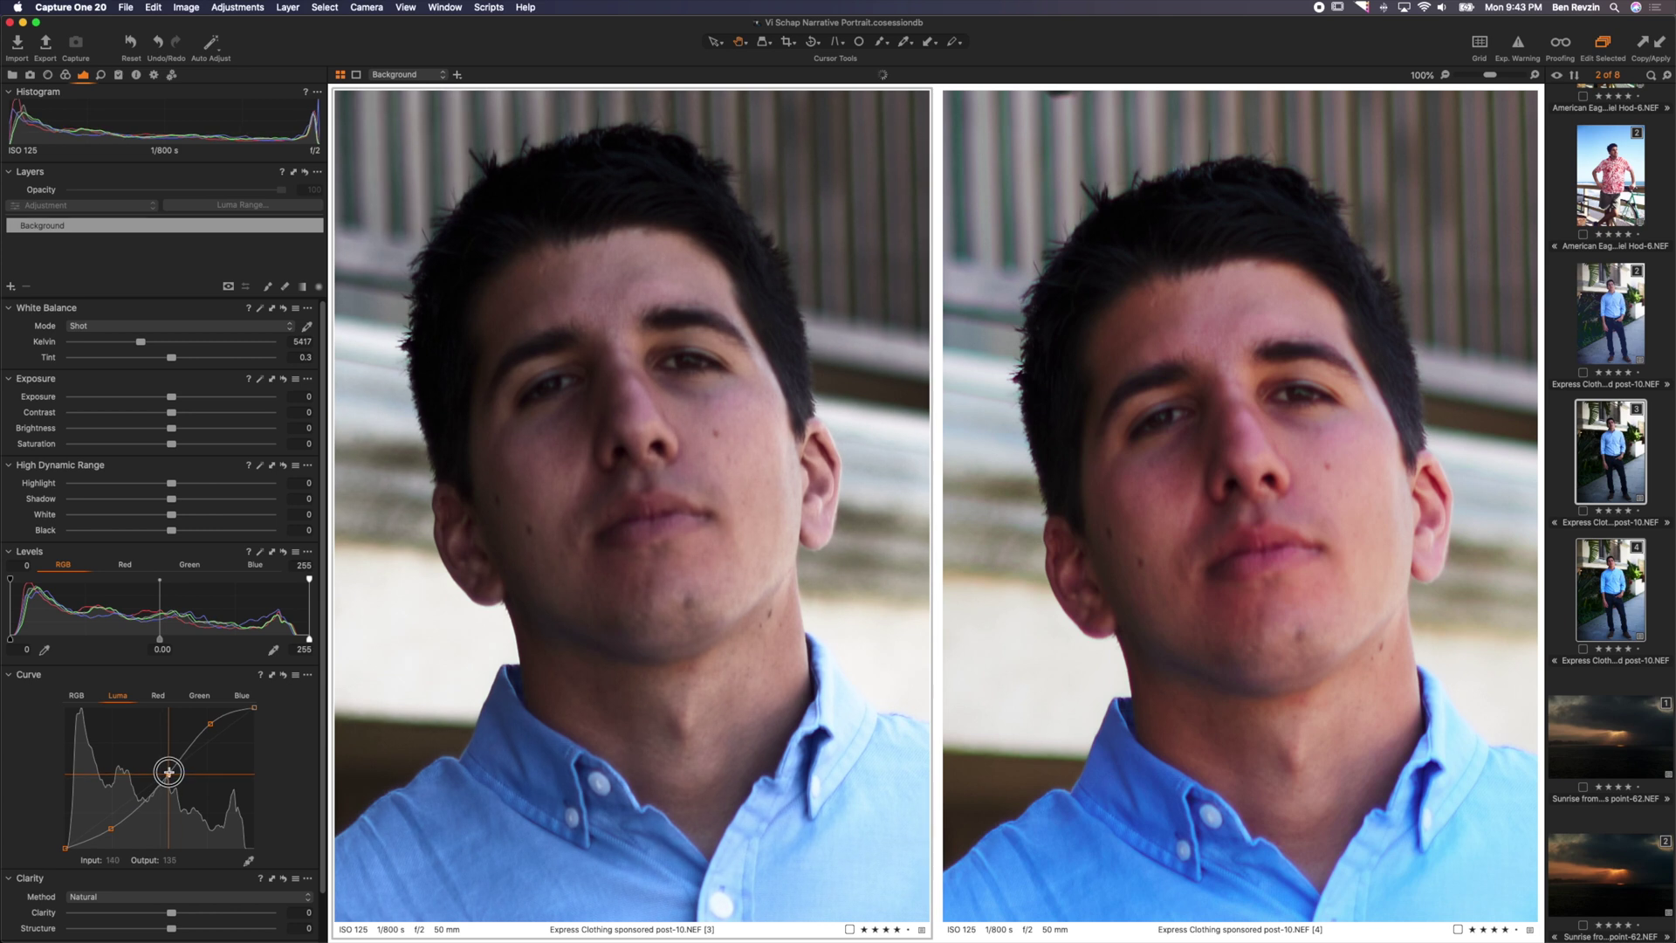
# Raise the midtone point on the right variant's RGB curve to brighten the face
pyautogui.click(1571, 595)
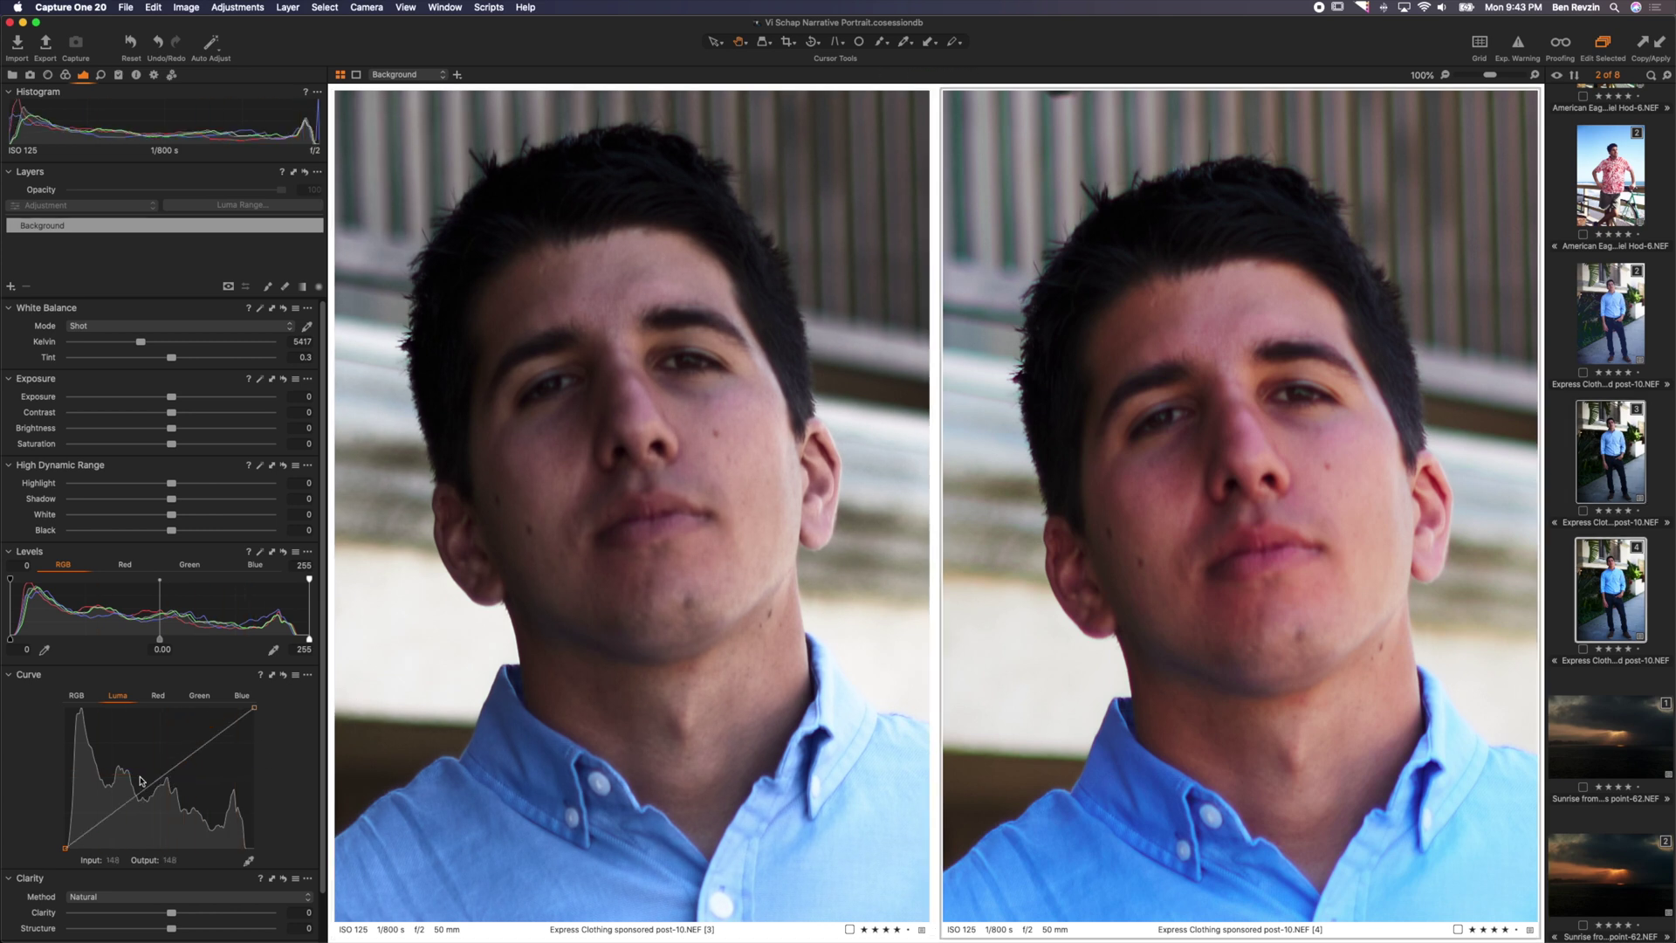
pyautogui.click(76, 696)
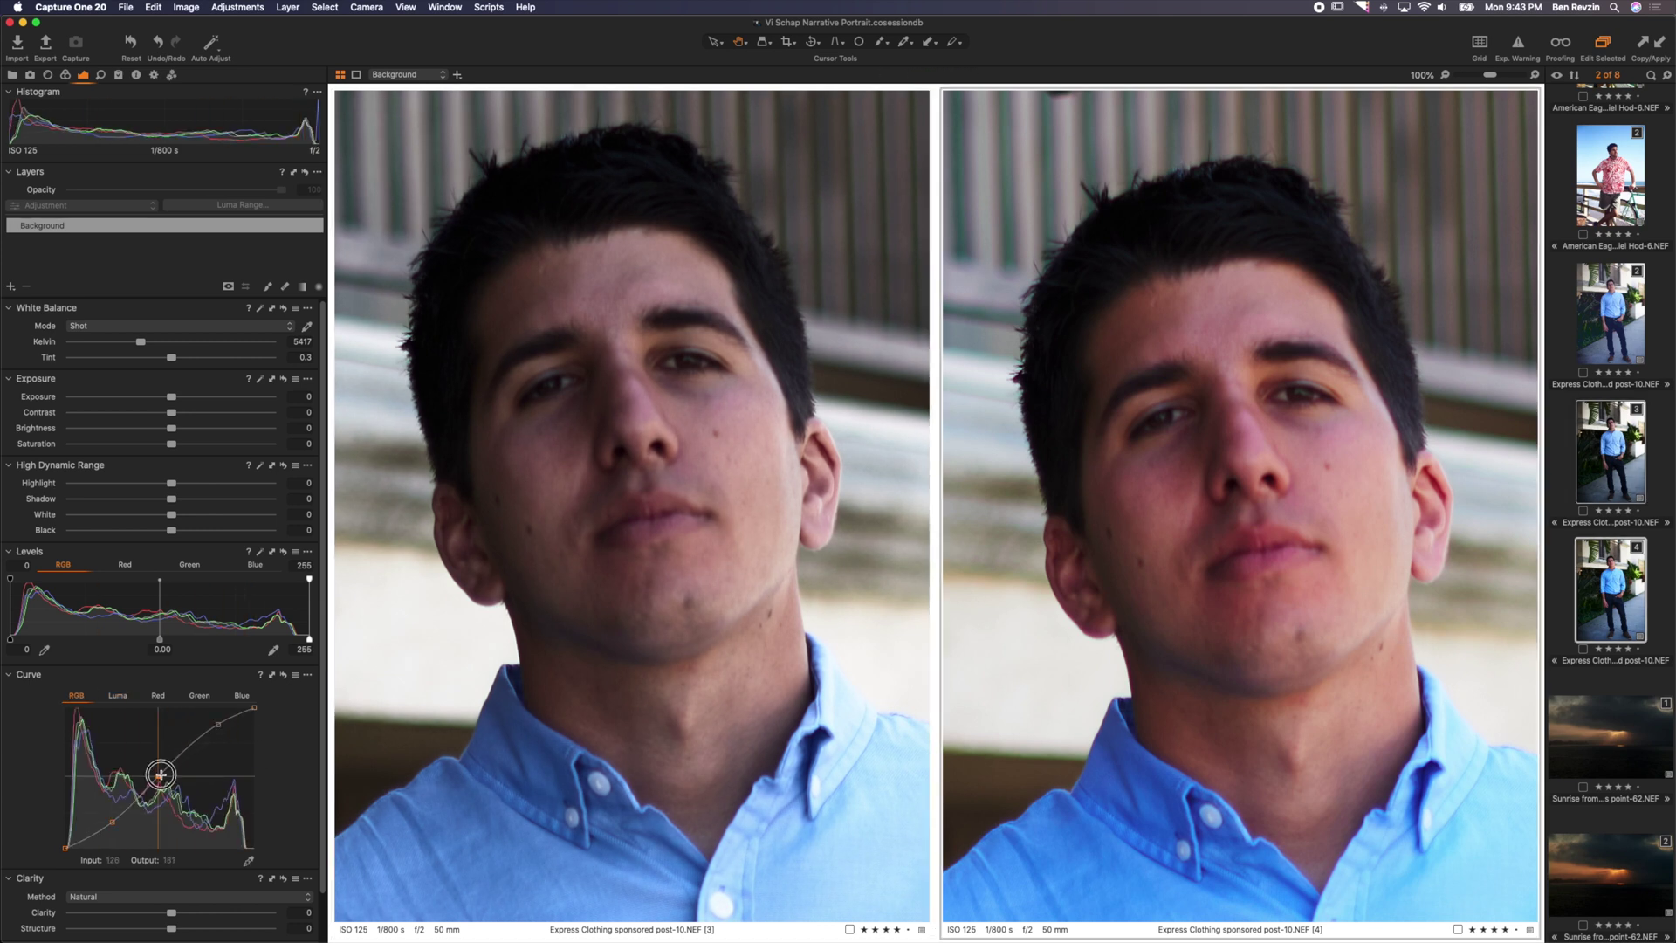
pyautogui.moveTo(167, 764)
pyautogui.mouseDown()
pyautogui.moveTo(177, 782)
pyautogui.moveTo(165, 767)
pyautogui.mouseUp()
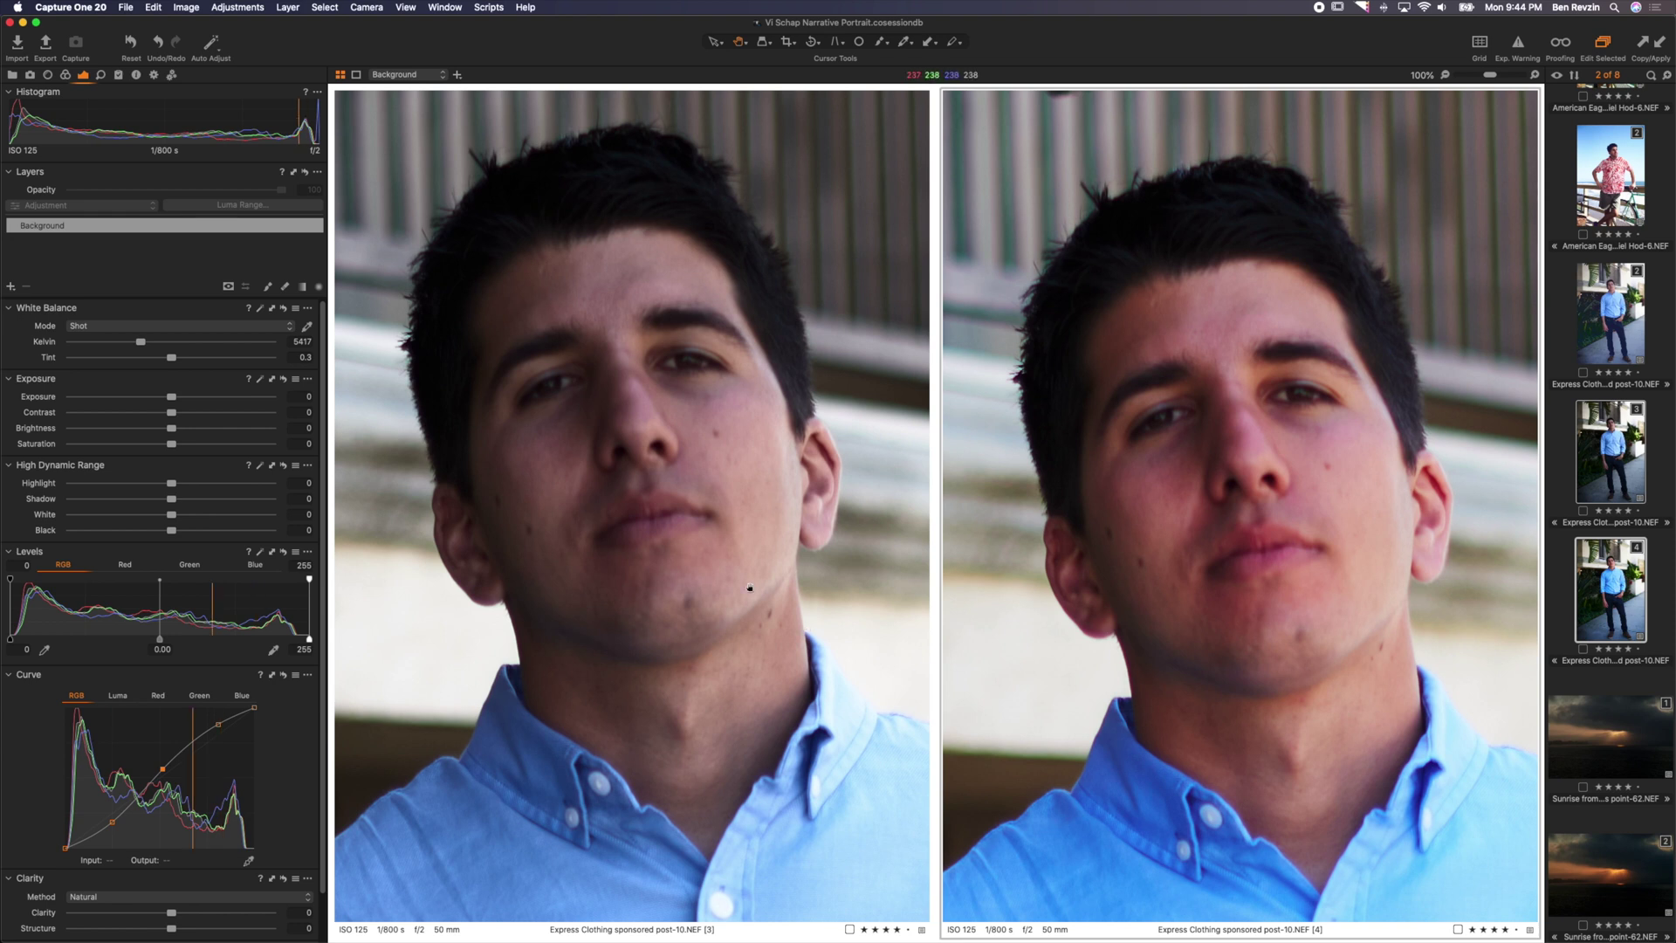
pyautogui.click(721, 567)
# Fit both variants to full view and try a point on the left variant's Red curve
pyautogui.click(1149, 500)
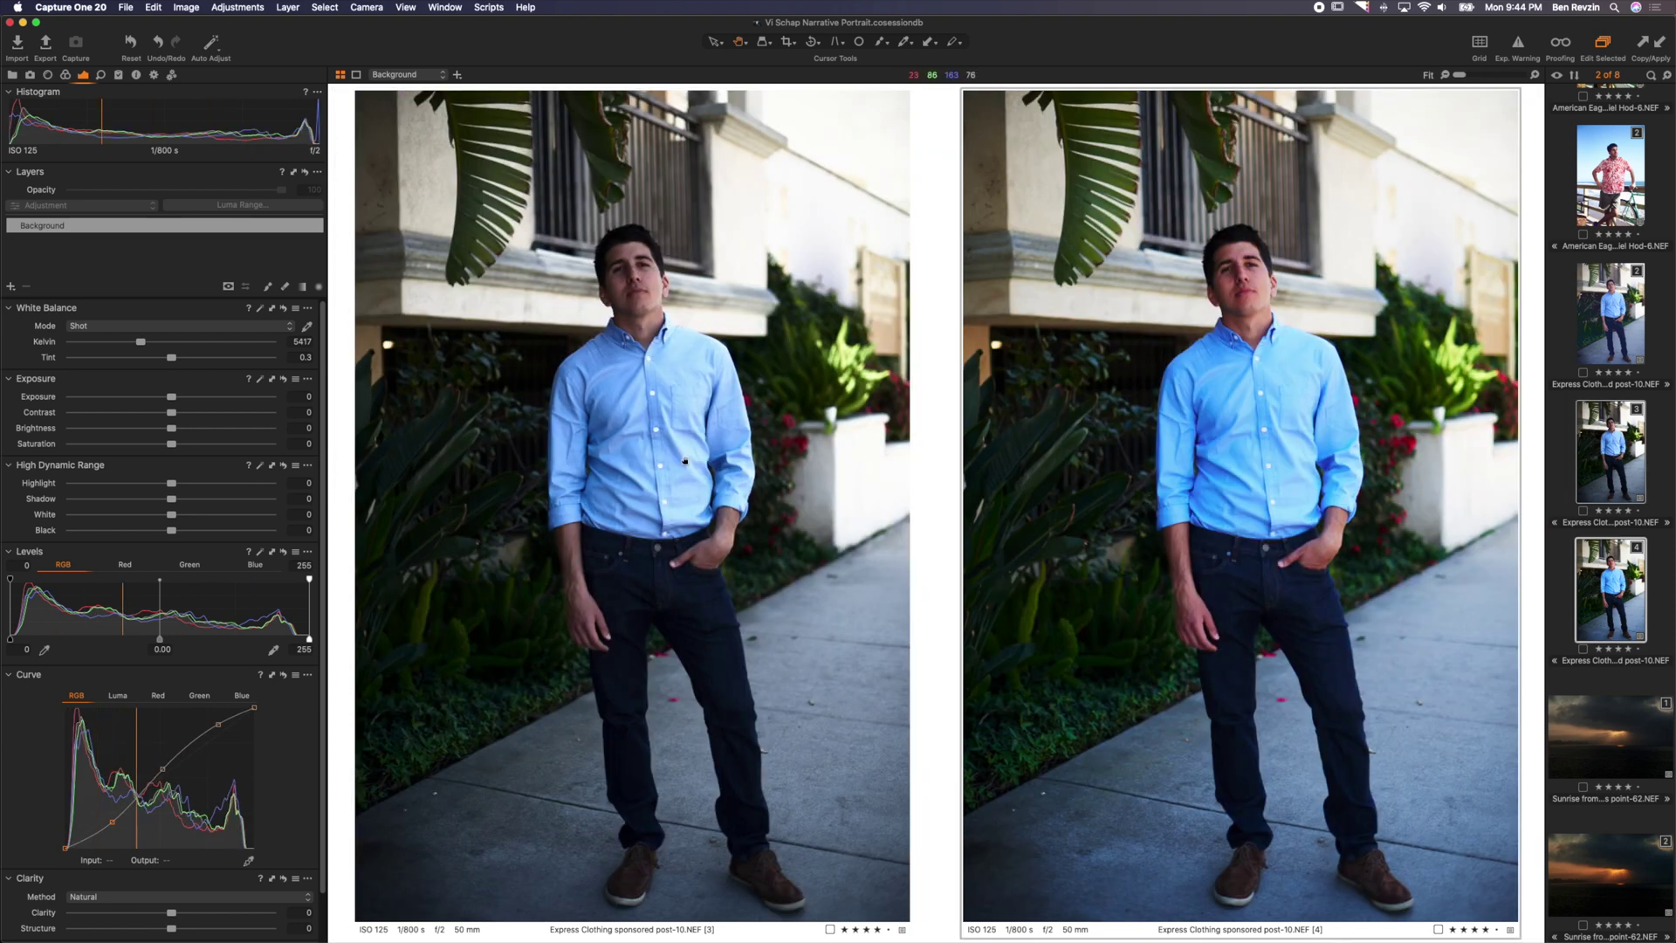
pyautogui.click(158, 695)
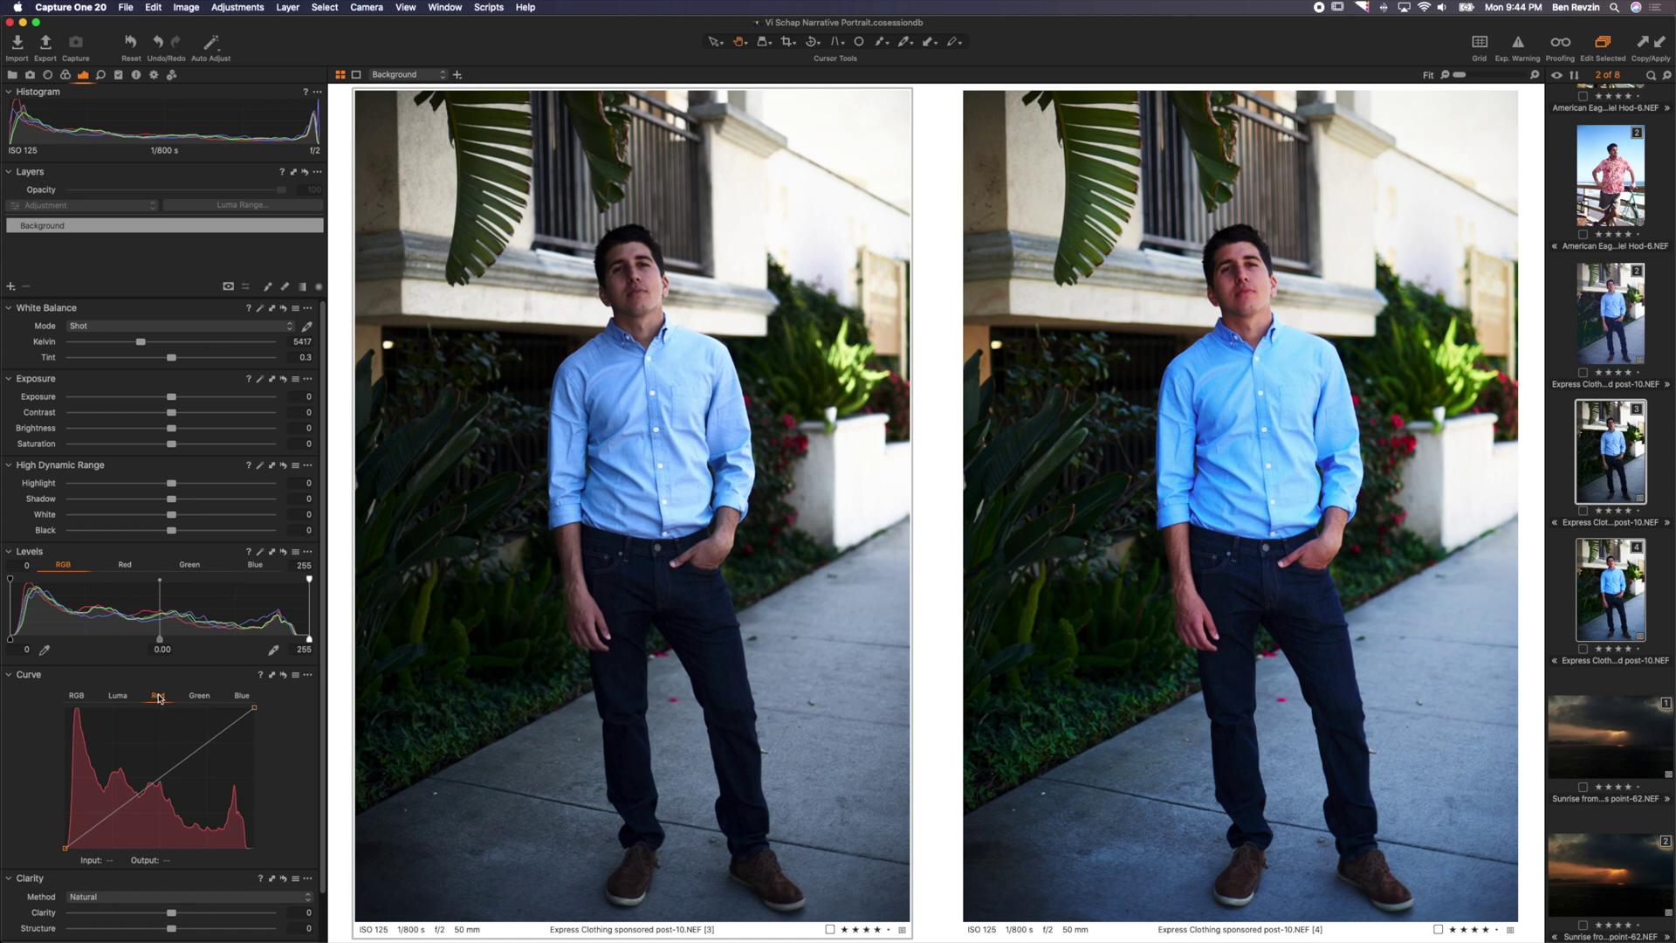
pyautogui.moveTo(226, 731); pyautogui.dragTo(225, 728)
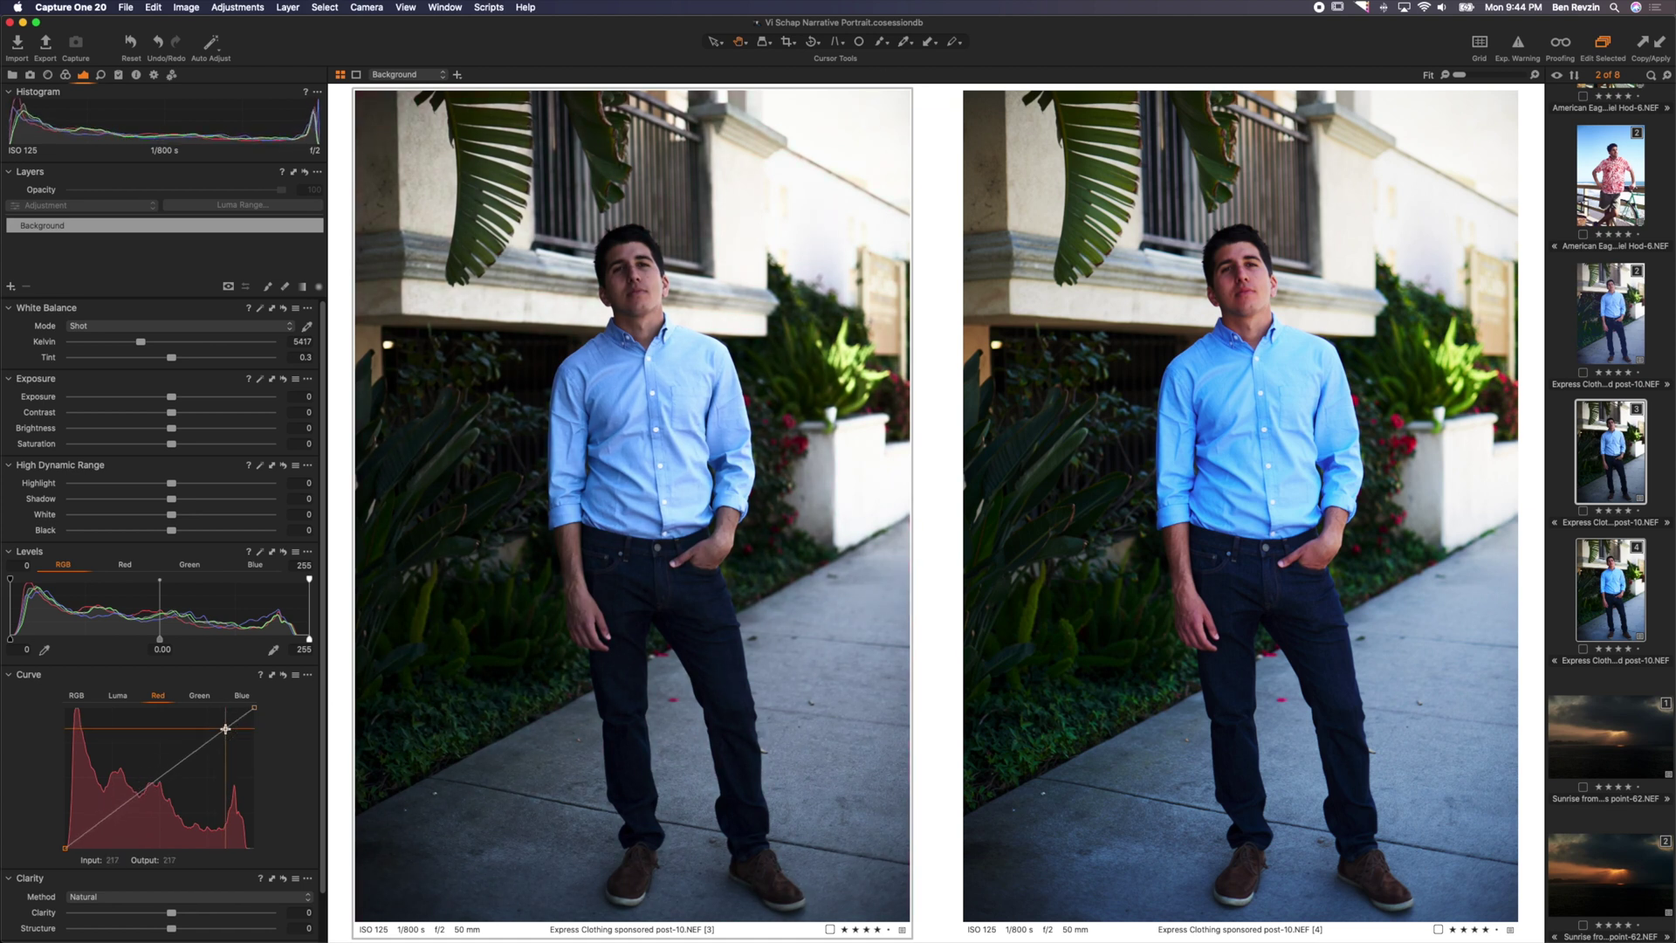